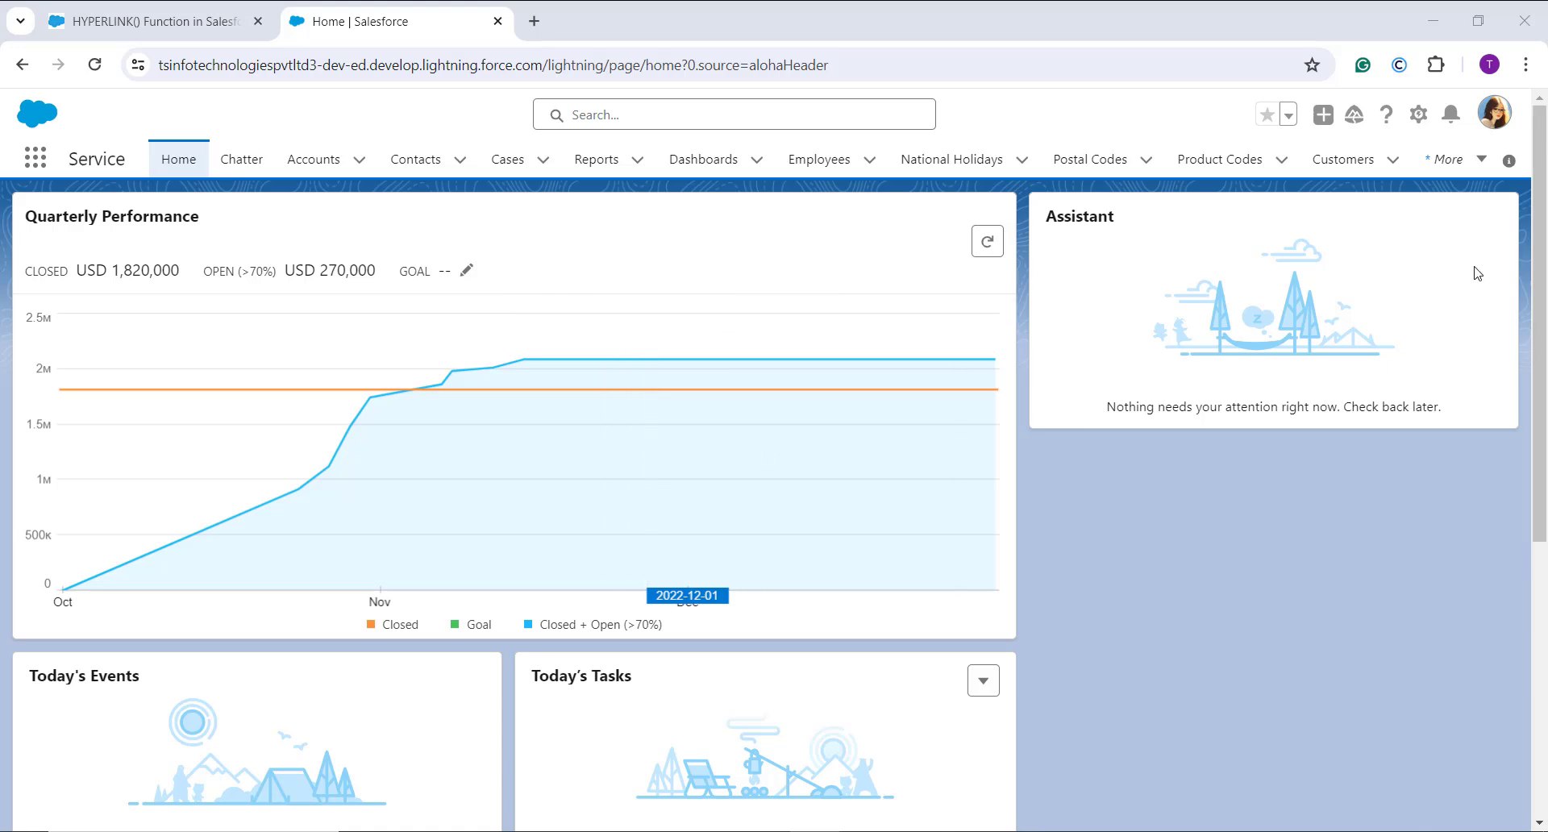
- Open the Setup gear menu from the Service app's home page
left_click(1417, 117)
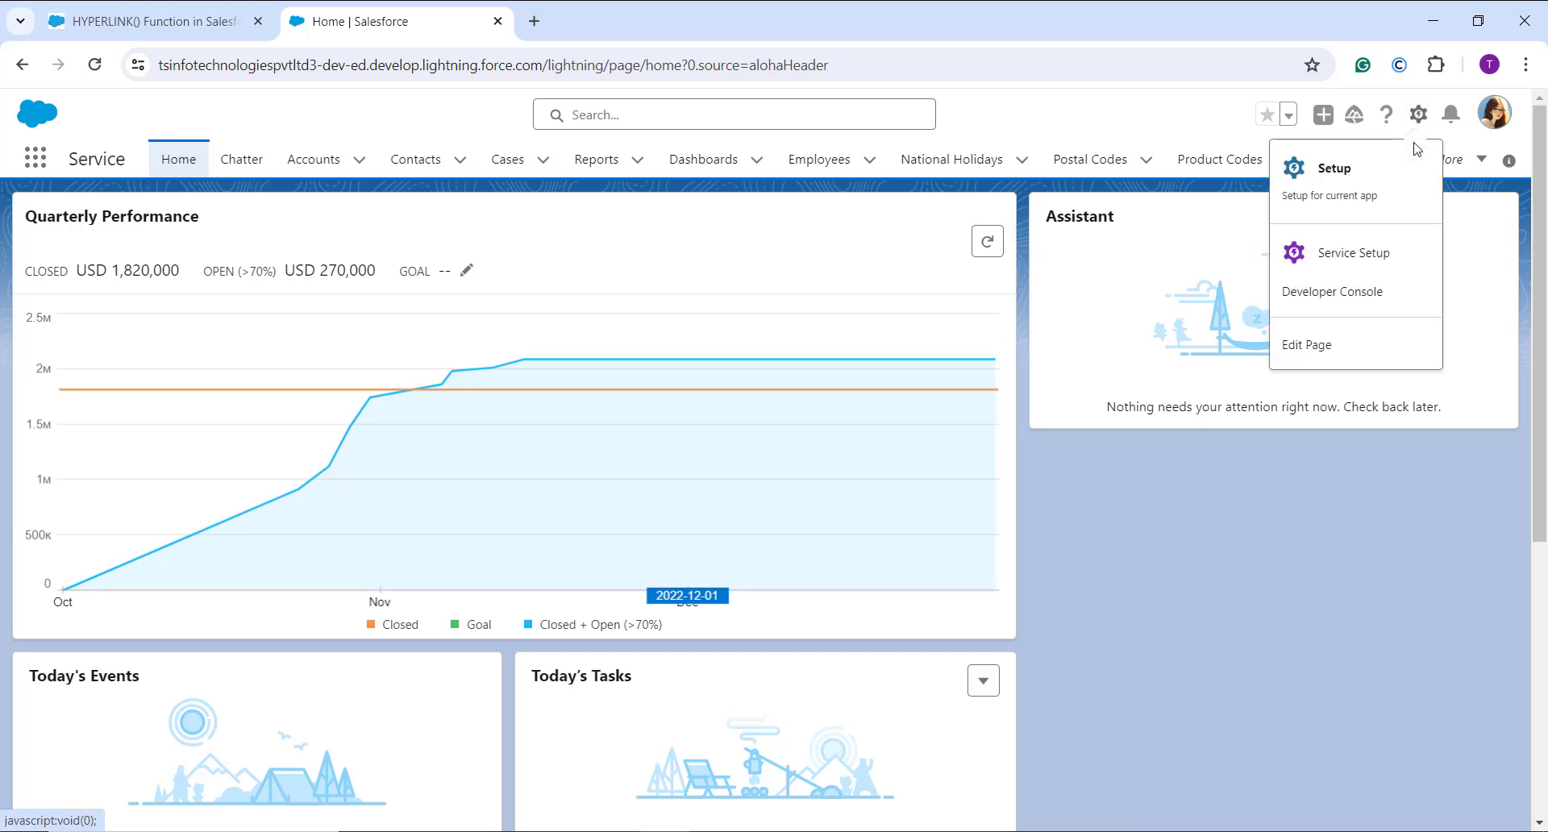
- Open Setup in a new tab and go to the Object Manager
left_click(1401, 181)
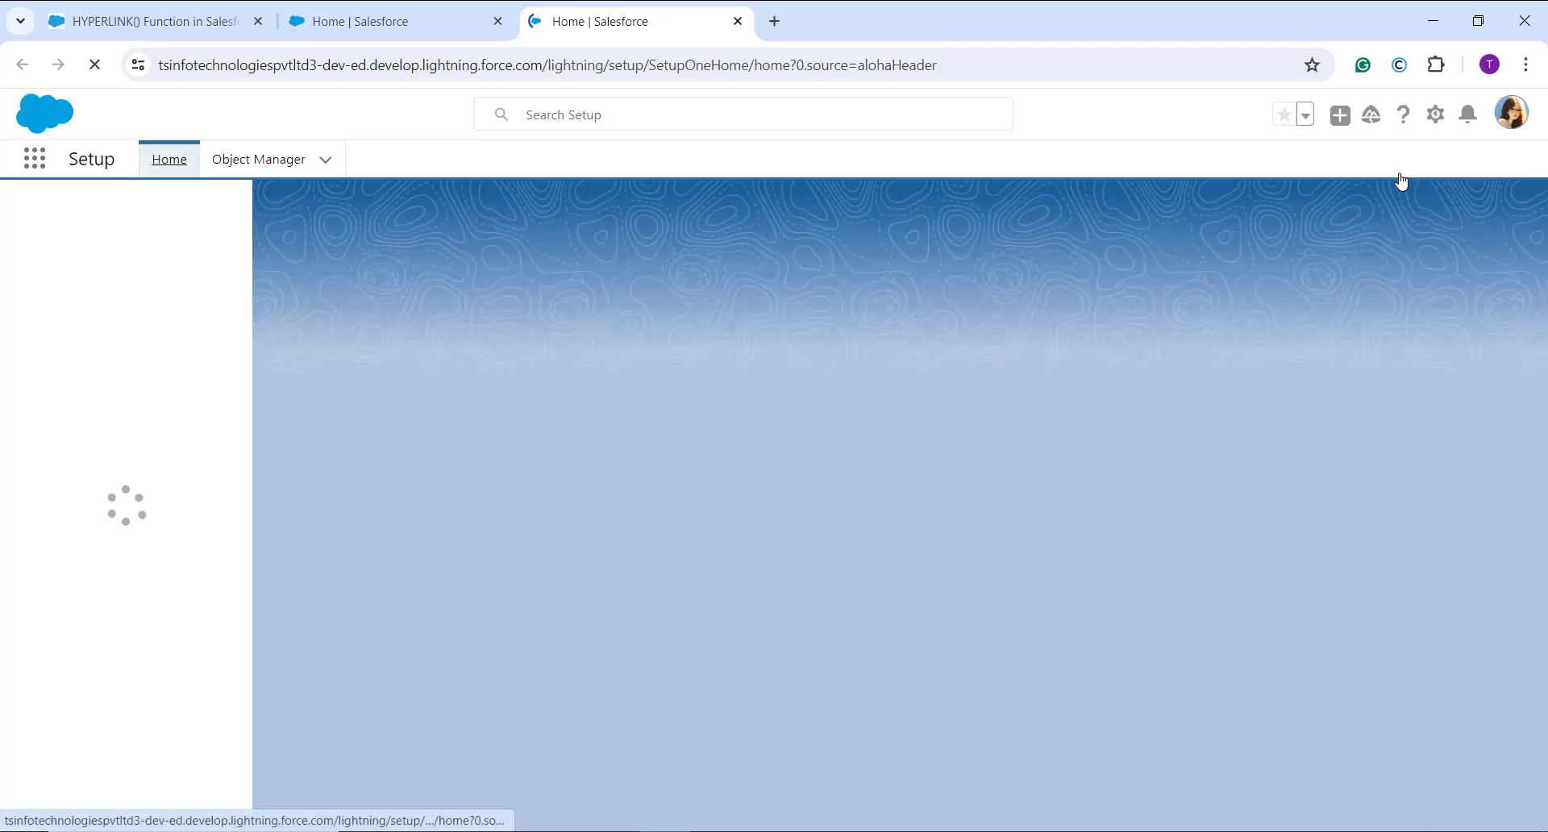
left_click(267, 157)
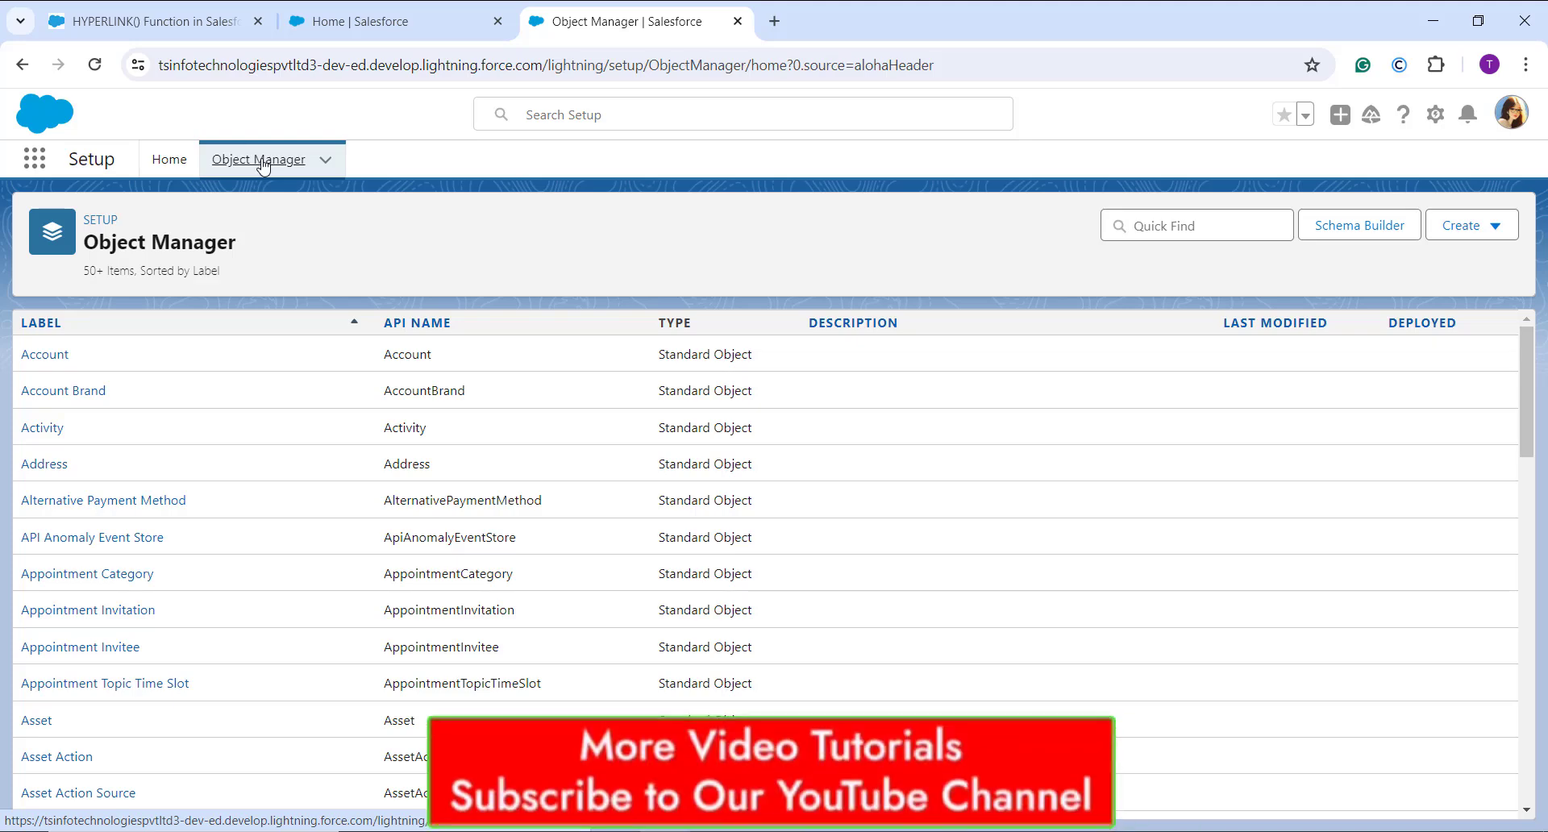
- Filter Object Manager for 'contact', open Contact's Fields & Relationships, and start a new field
left_click(1150, 226)
type("cont")
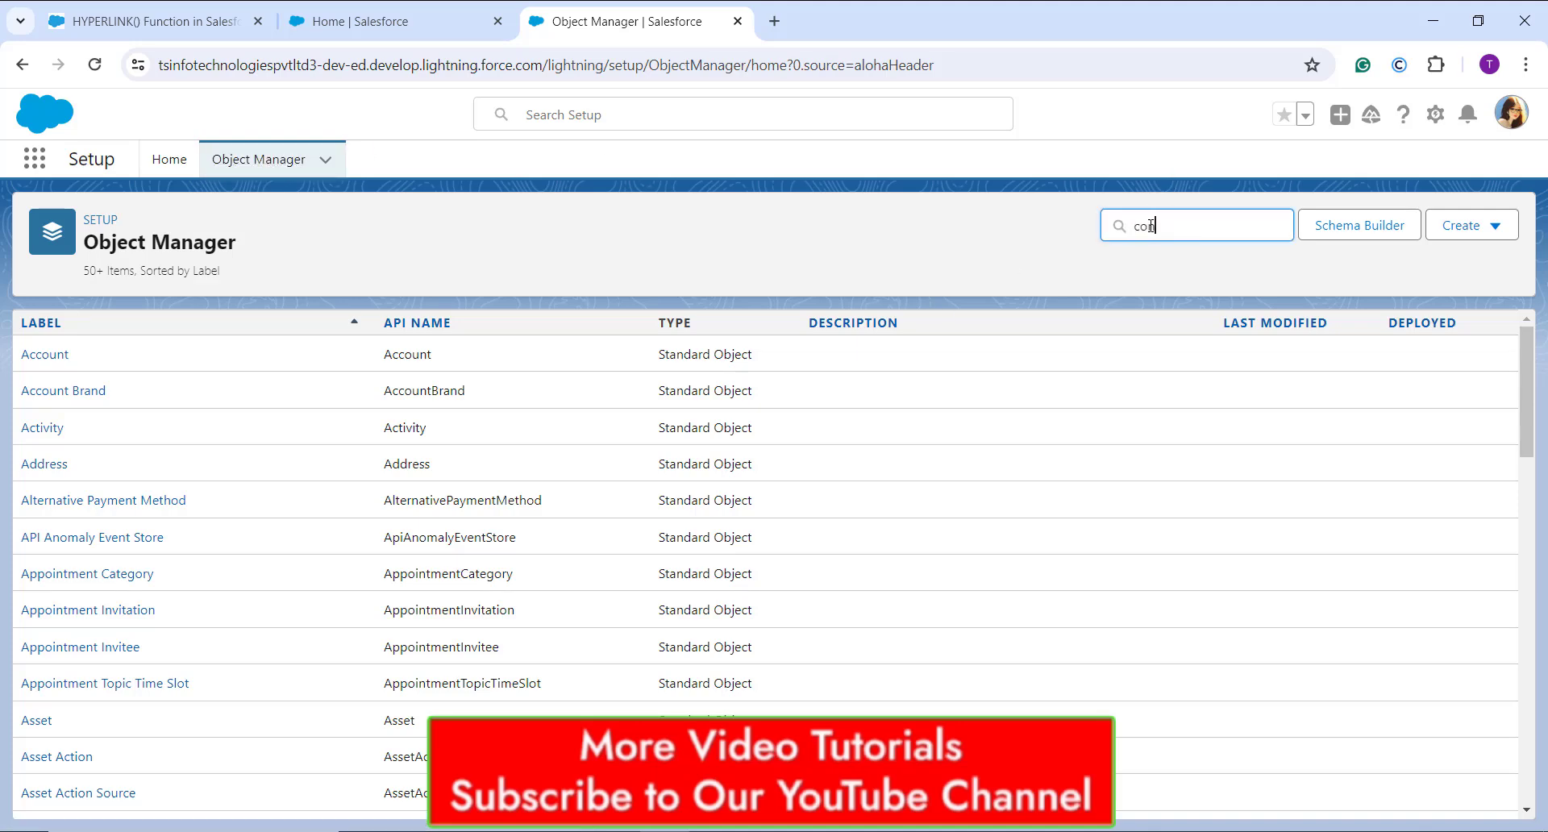
type("act")
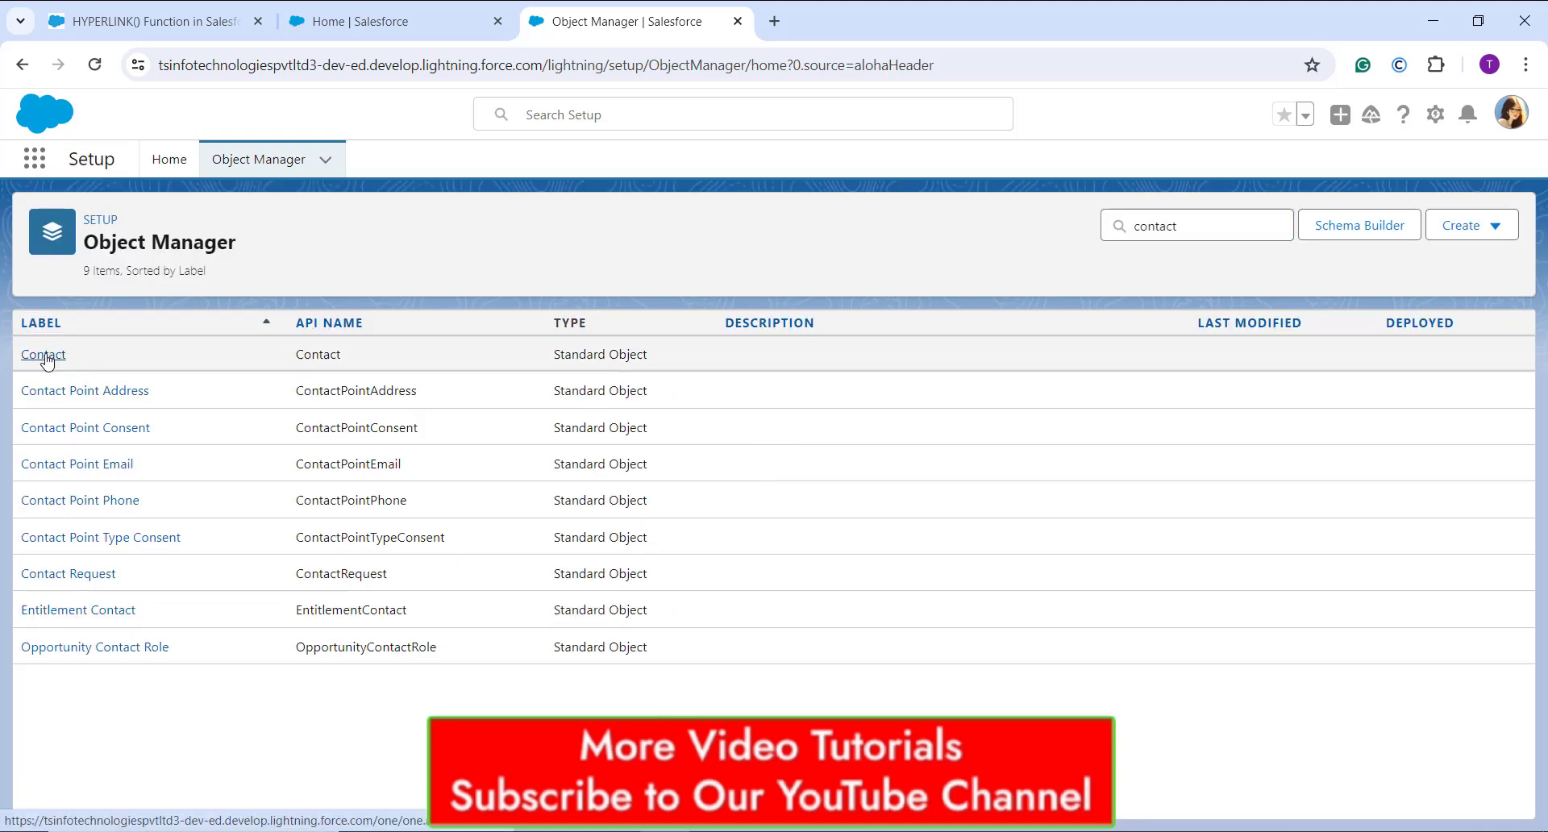
left_click(48, 360)
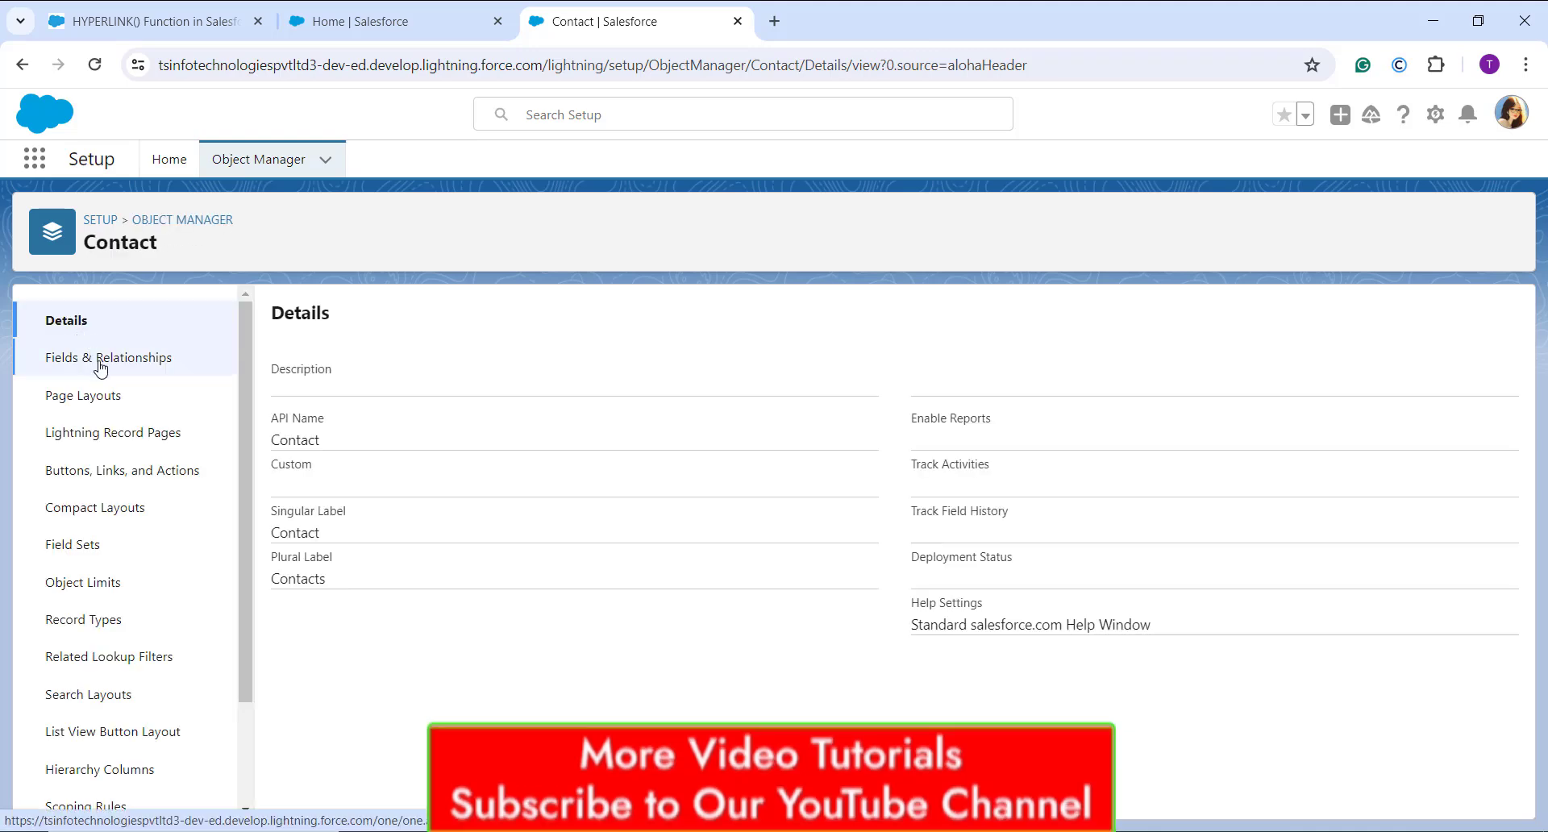
left_click(101, 362)
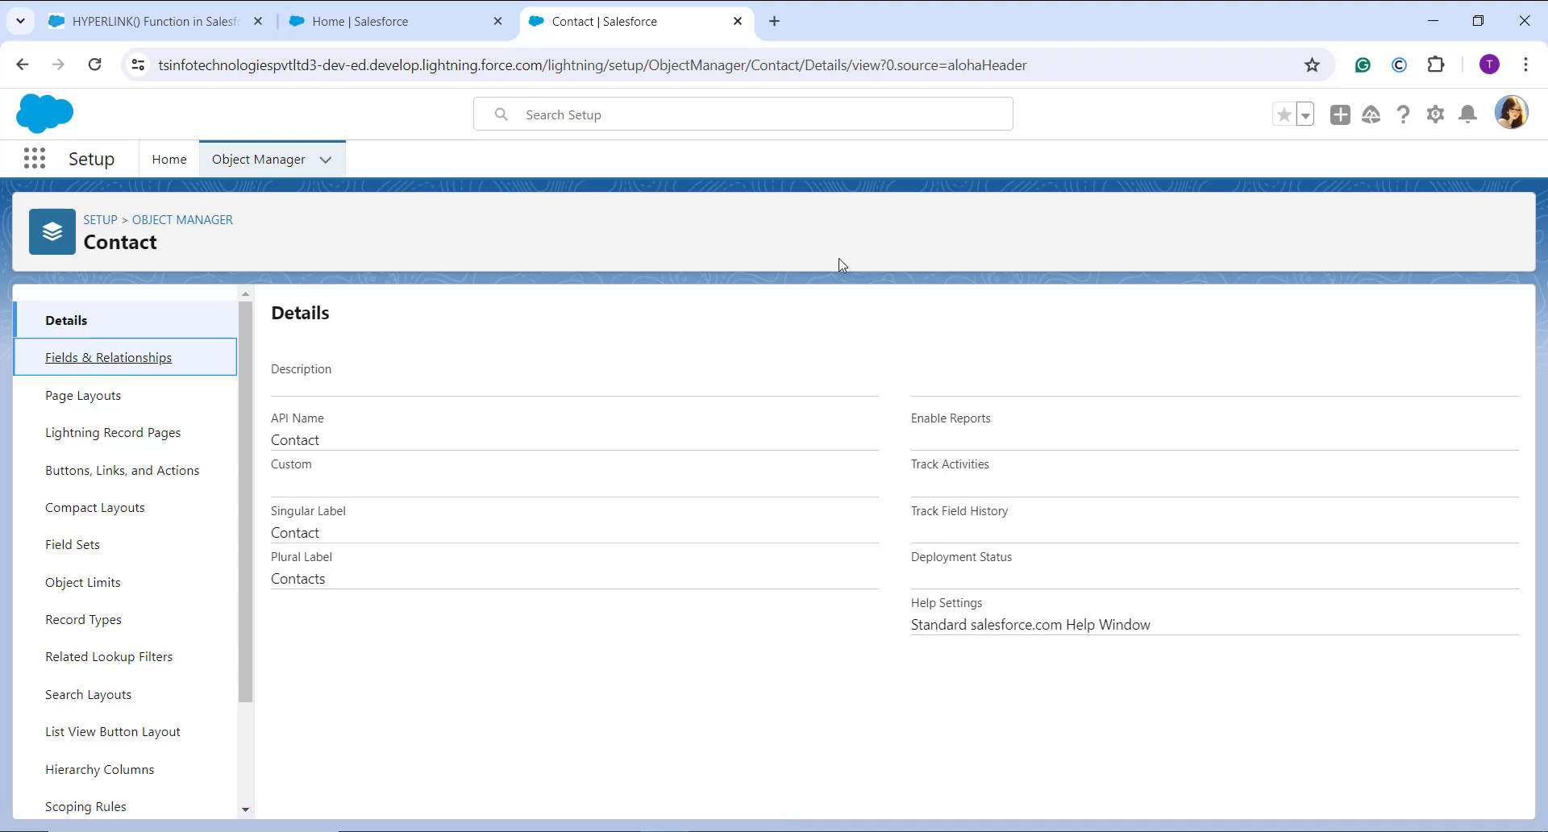
left_click(1074, 323)
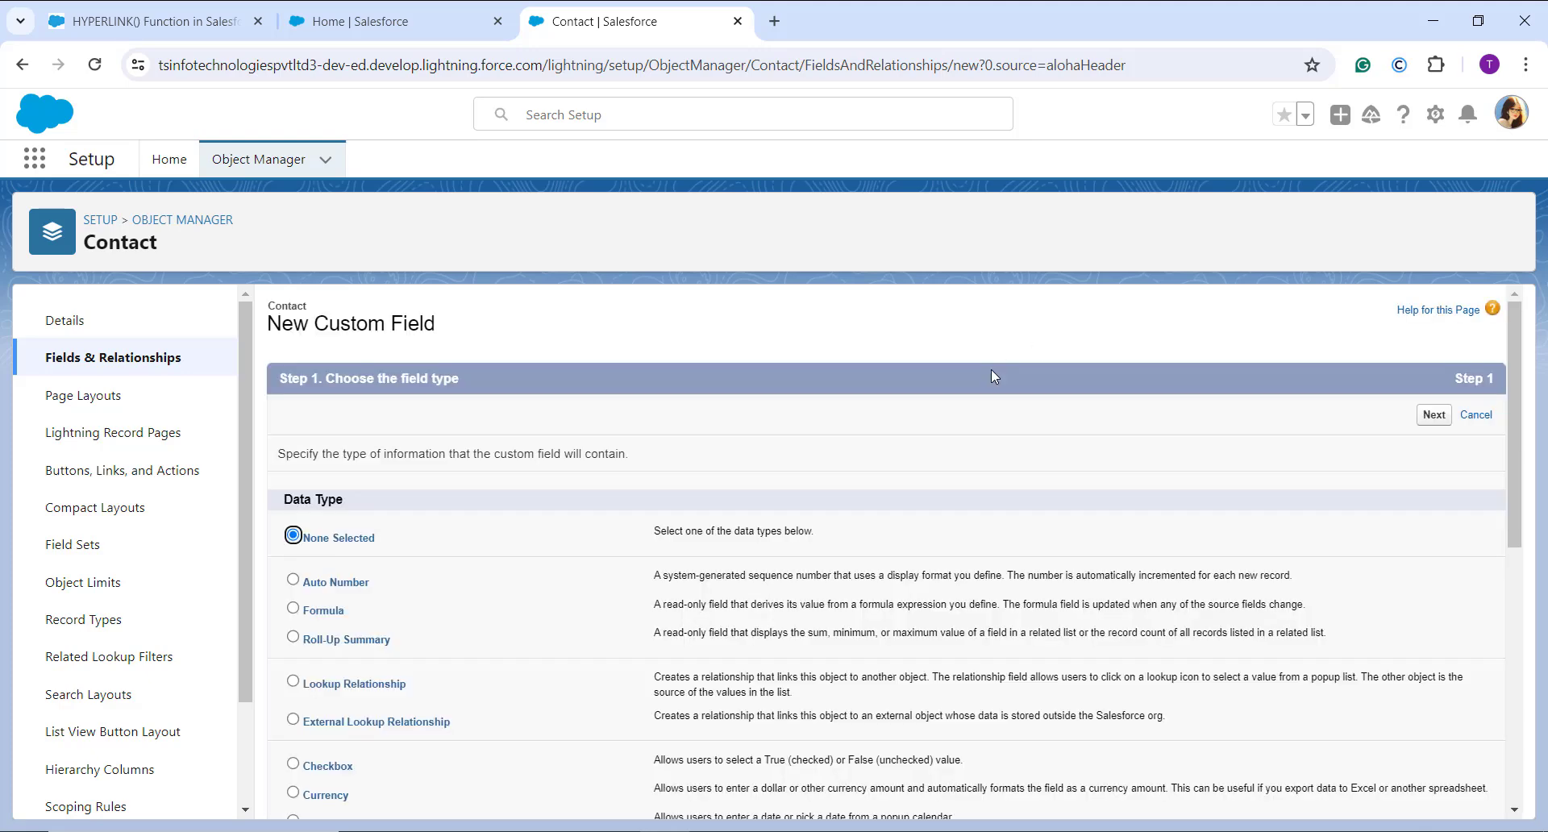
- Choose Formula as the new Contact field's data type and continue
double_click(337, 611)
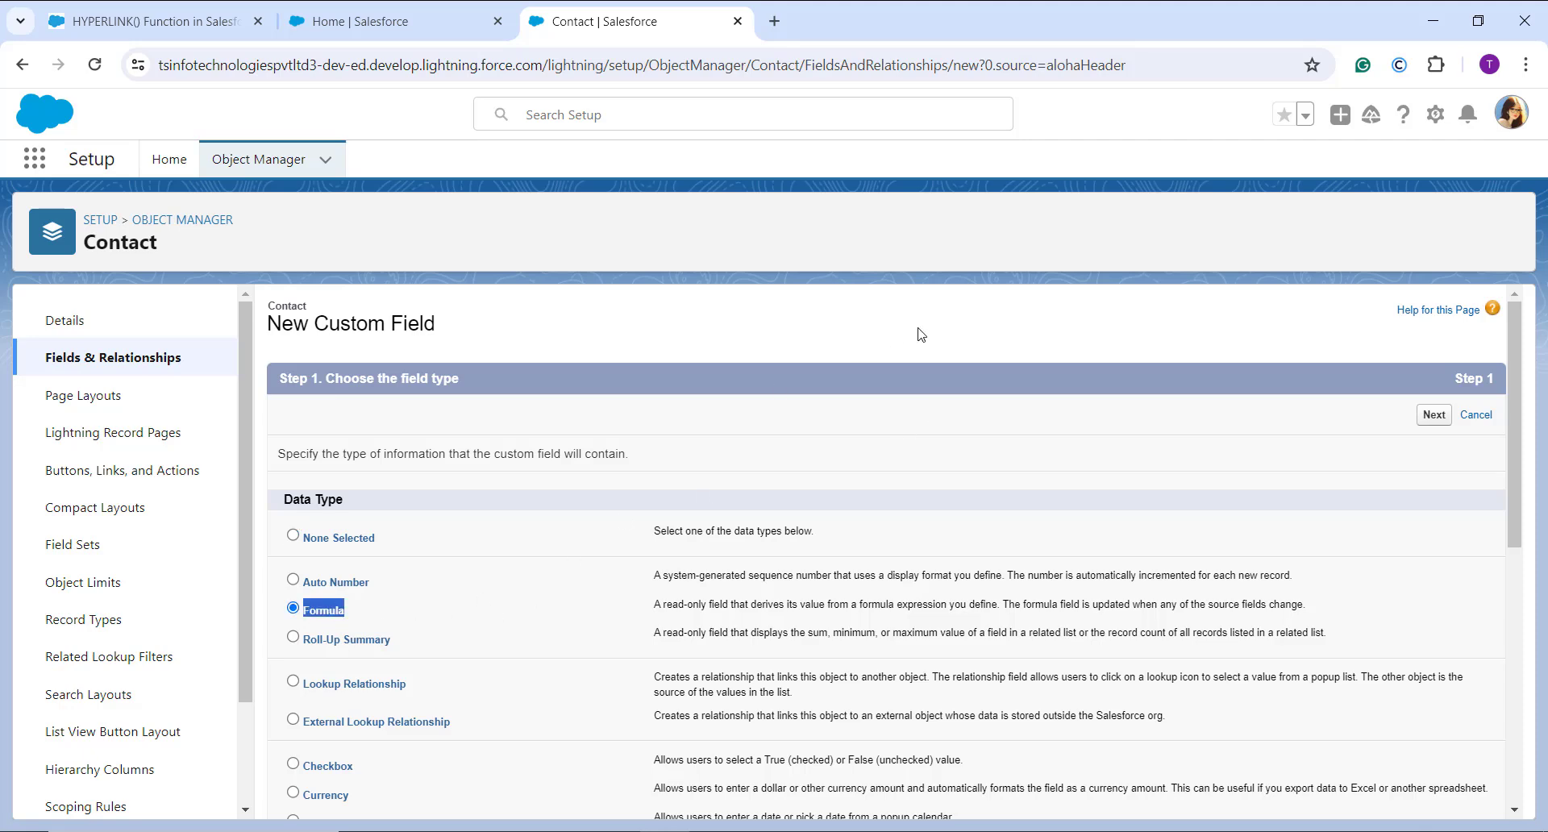
left_click(1392, 436)
left_click(1431, 416)
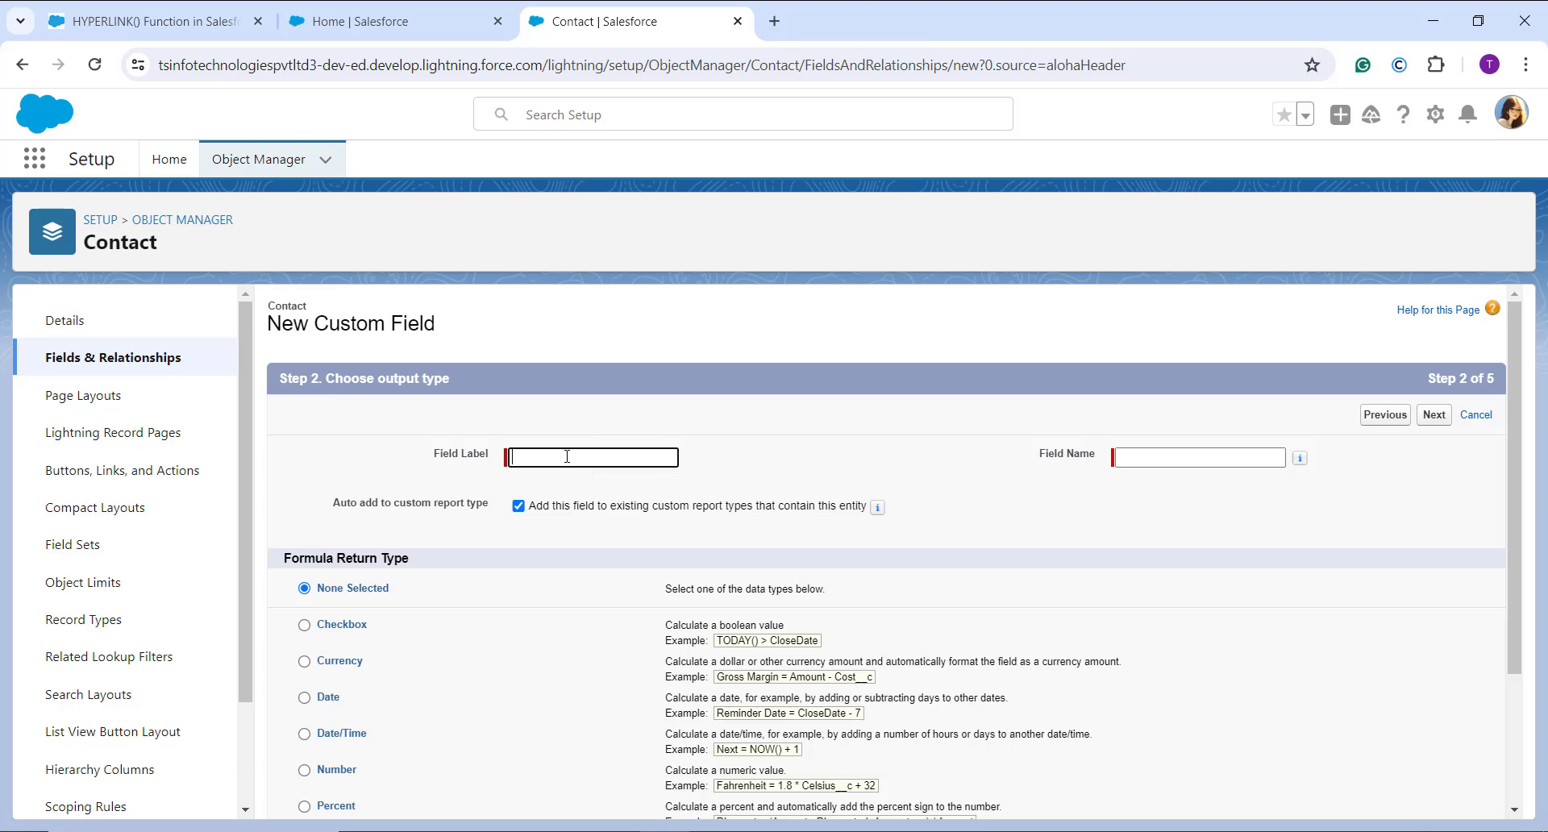
- Label the formula field 'Survey Link', auto-fill its name, and set return type Text
type("Survey Link")
left_click(1166, 486)
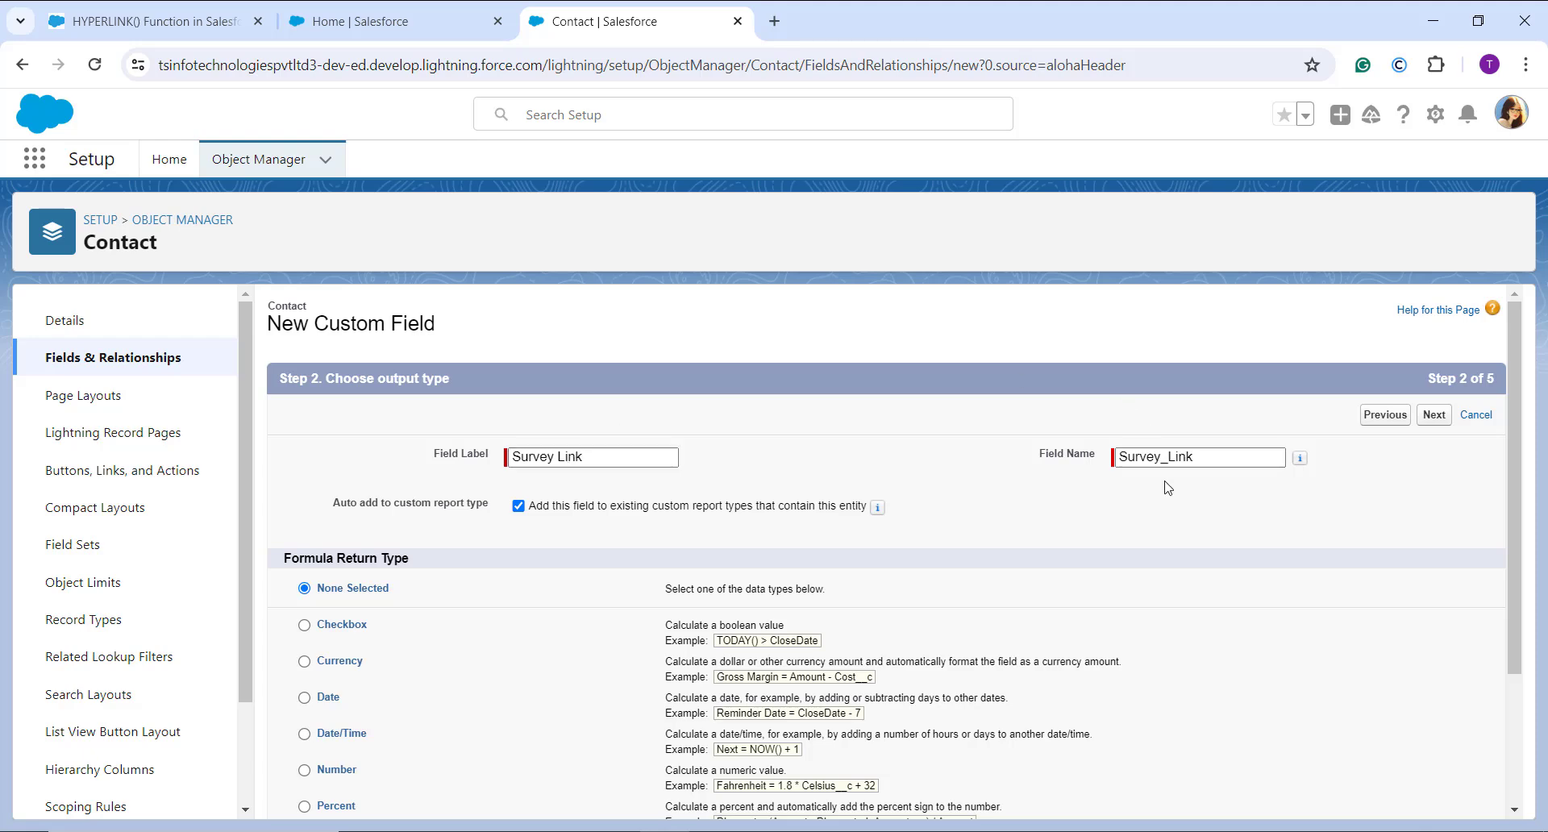
scroll(834, 591, "down", 2)
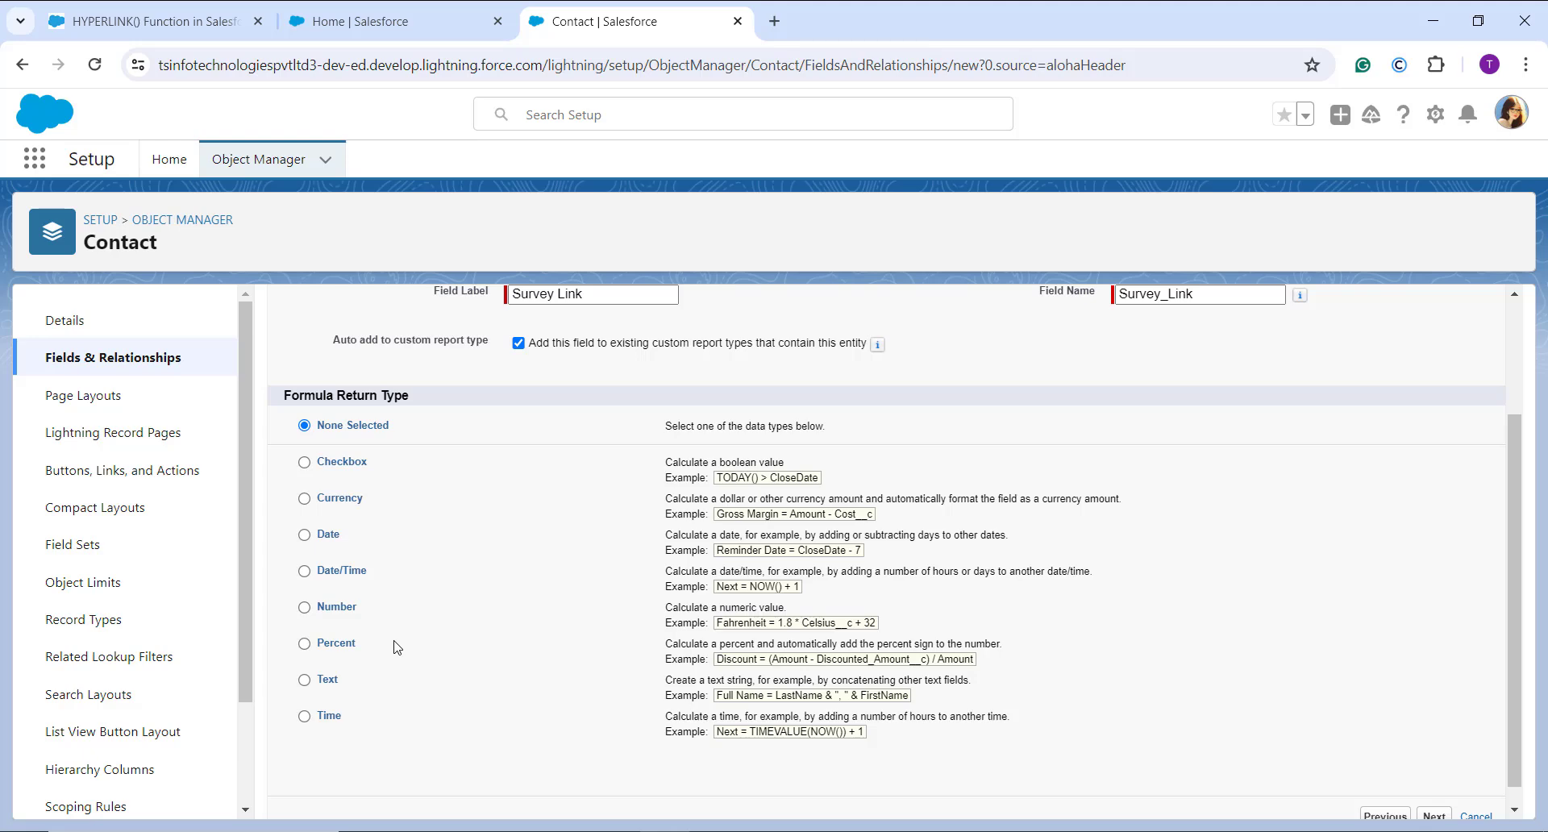
left_click(327, 681)
scroll(1129, 648, "down", 1)
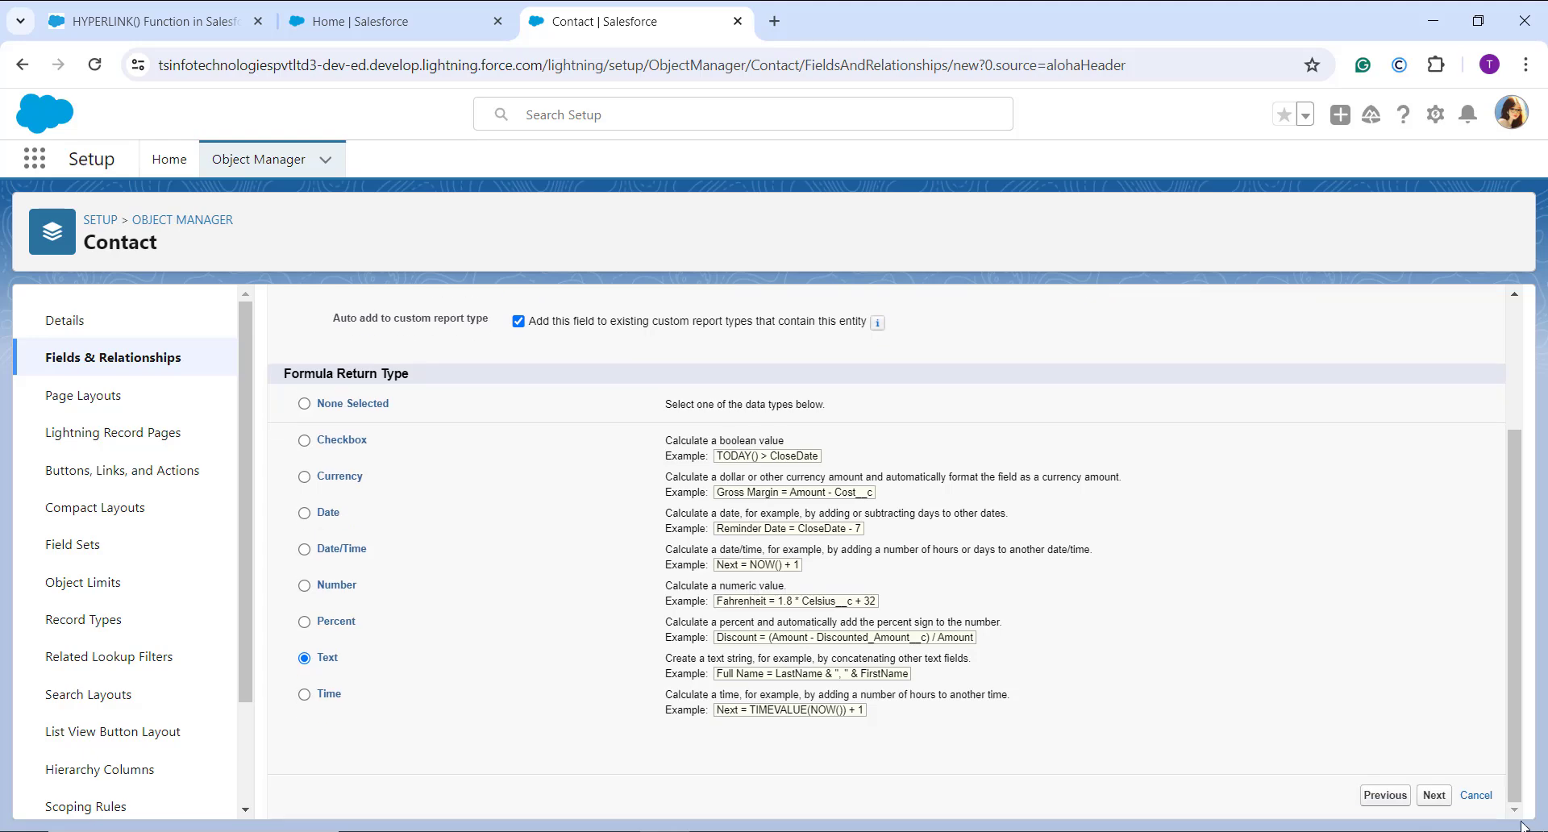
left_click(1434, 795)
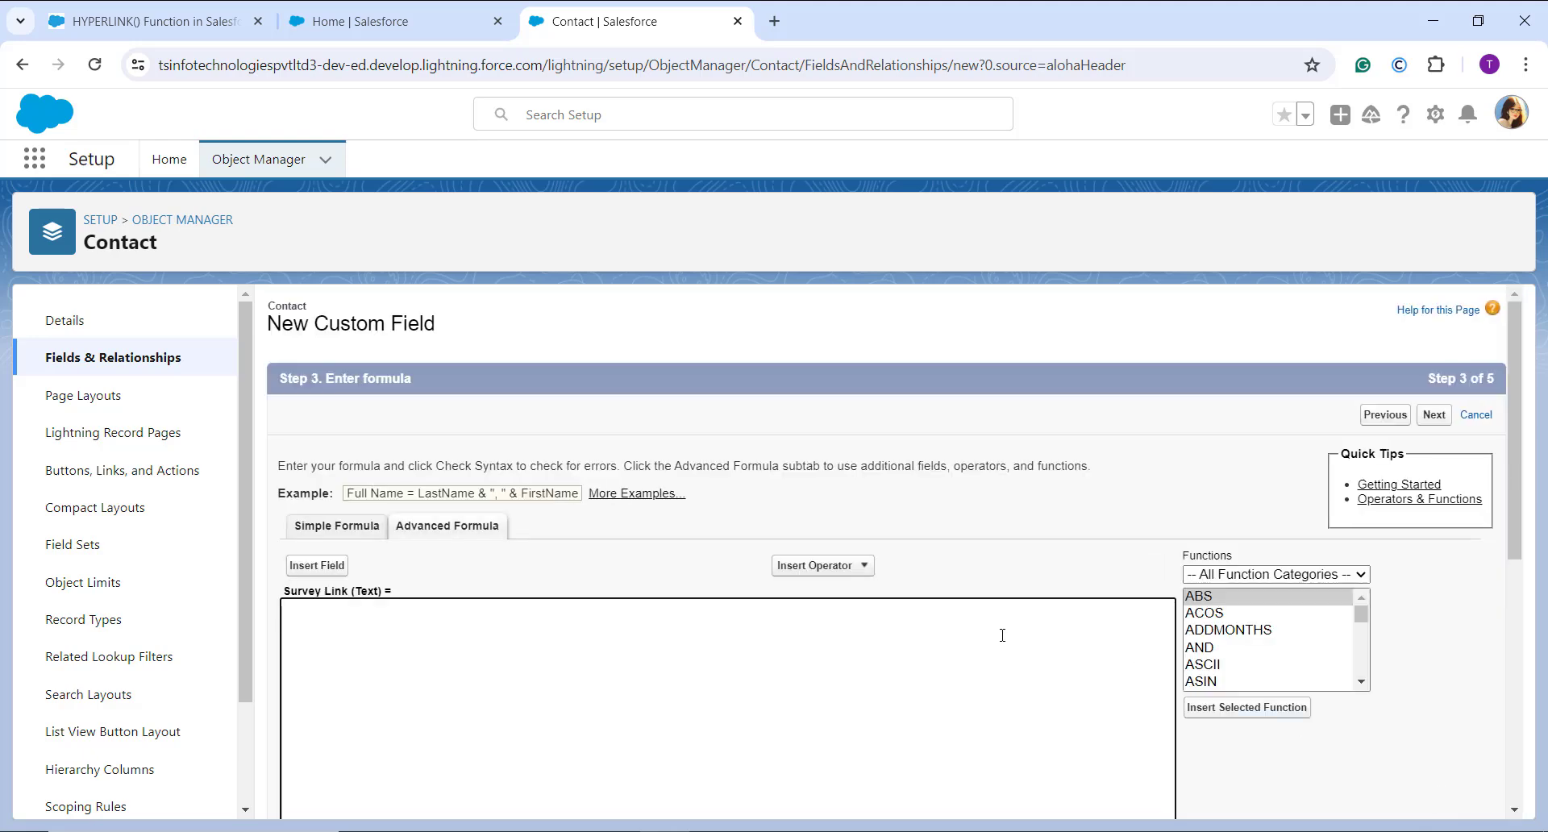
scroll(1002, 635, "down", 3)
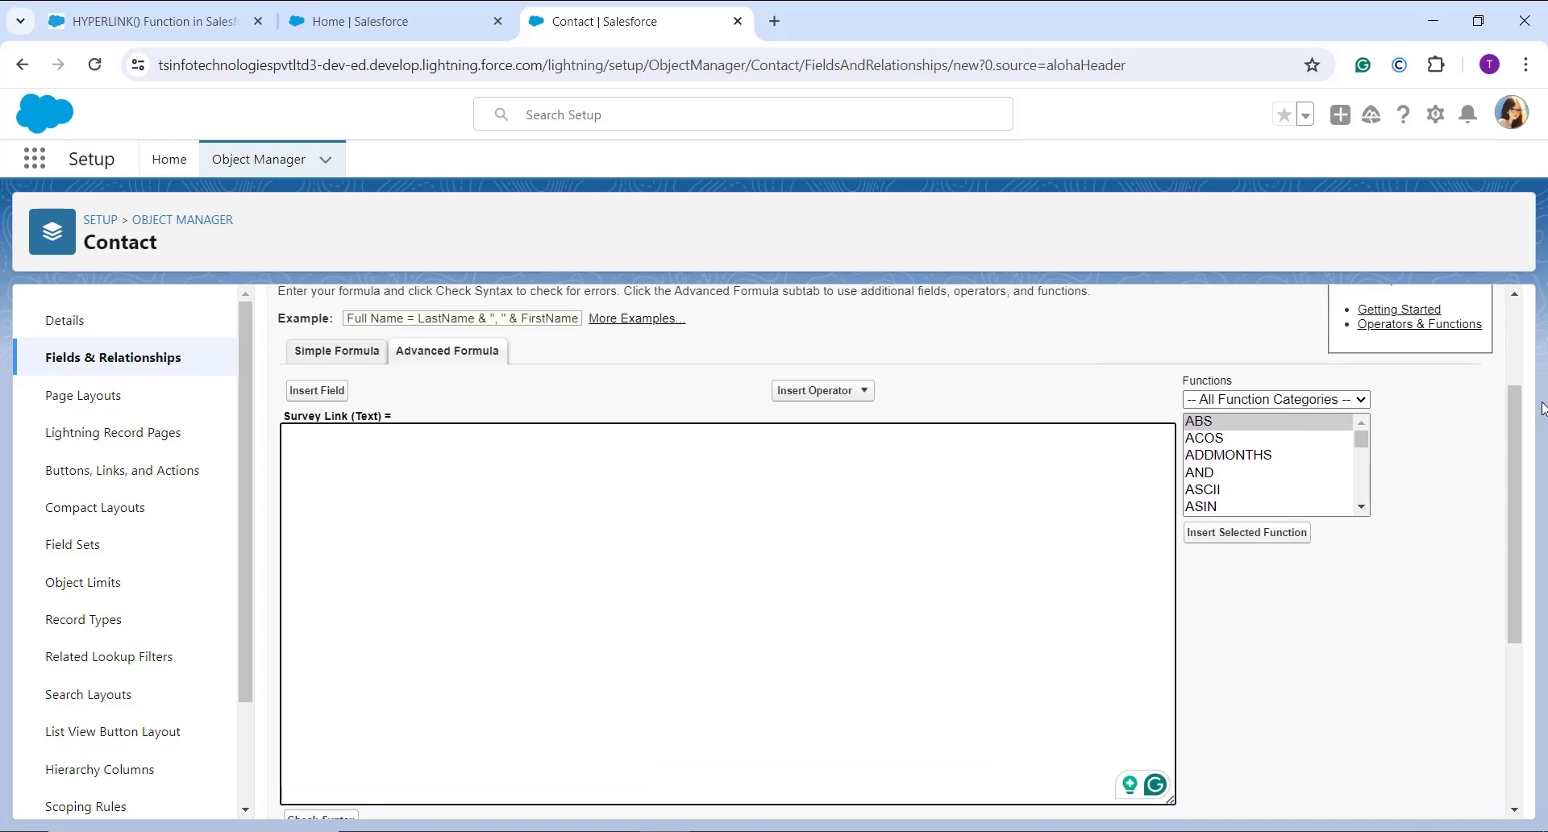
- Insert a HYPERLINK formula to the Google Forms survey URL showing 'Take Survey', then check syntax
left_click(1342, 399)
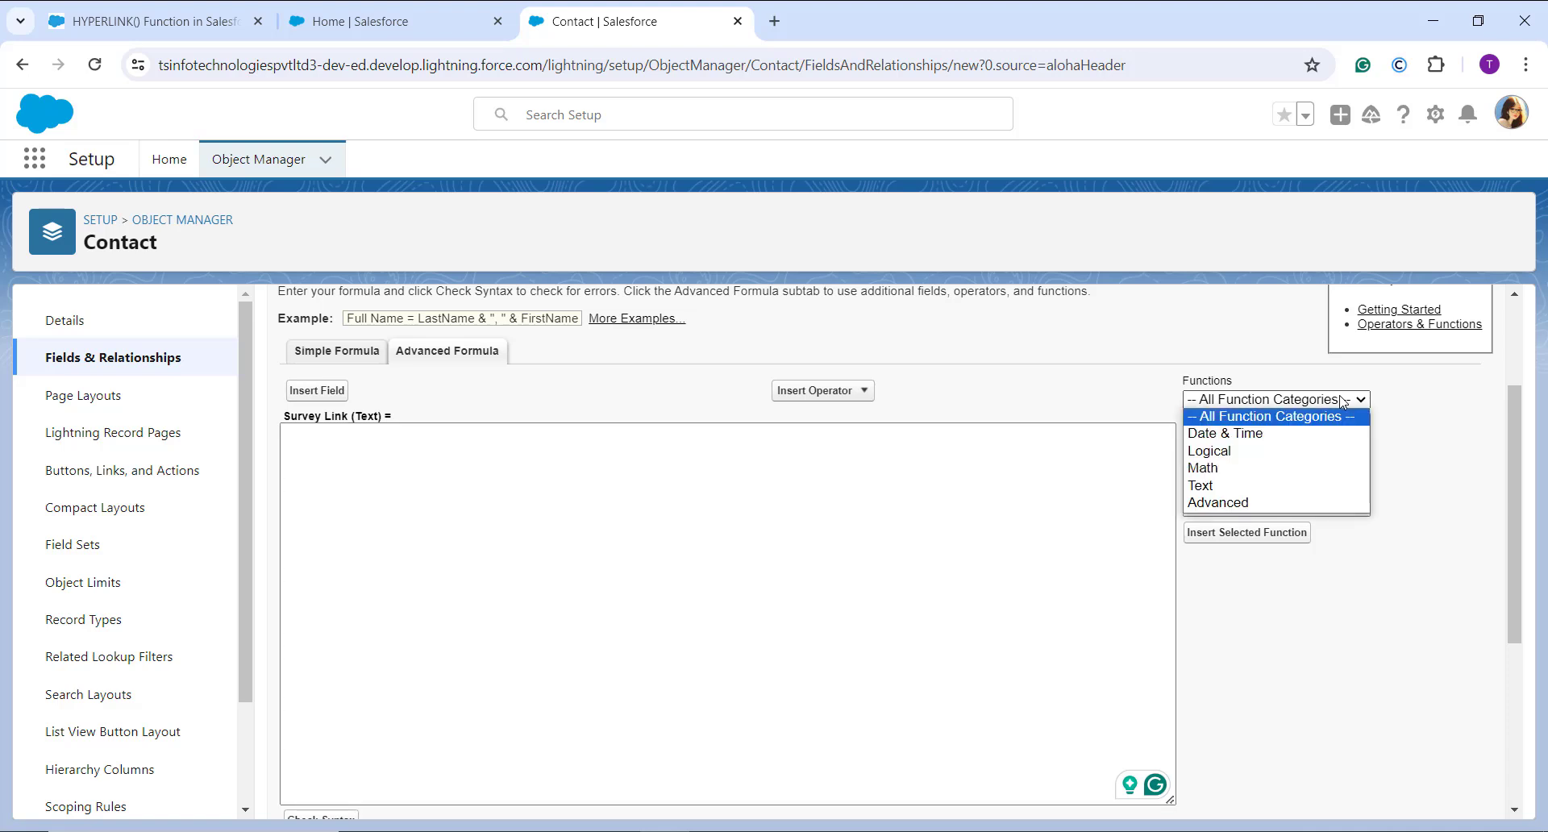
left_click(1255, 491)
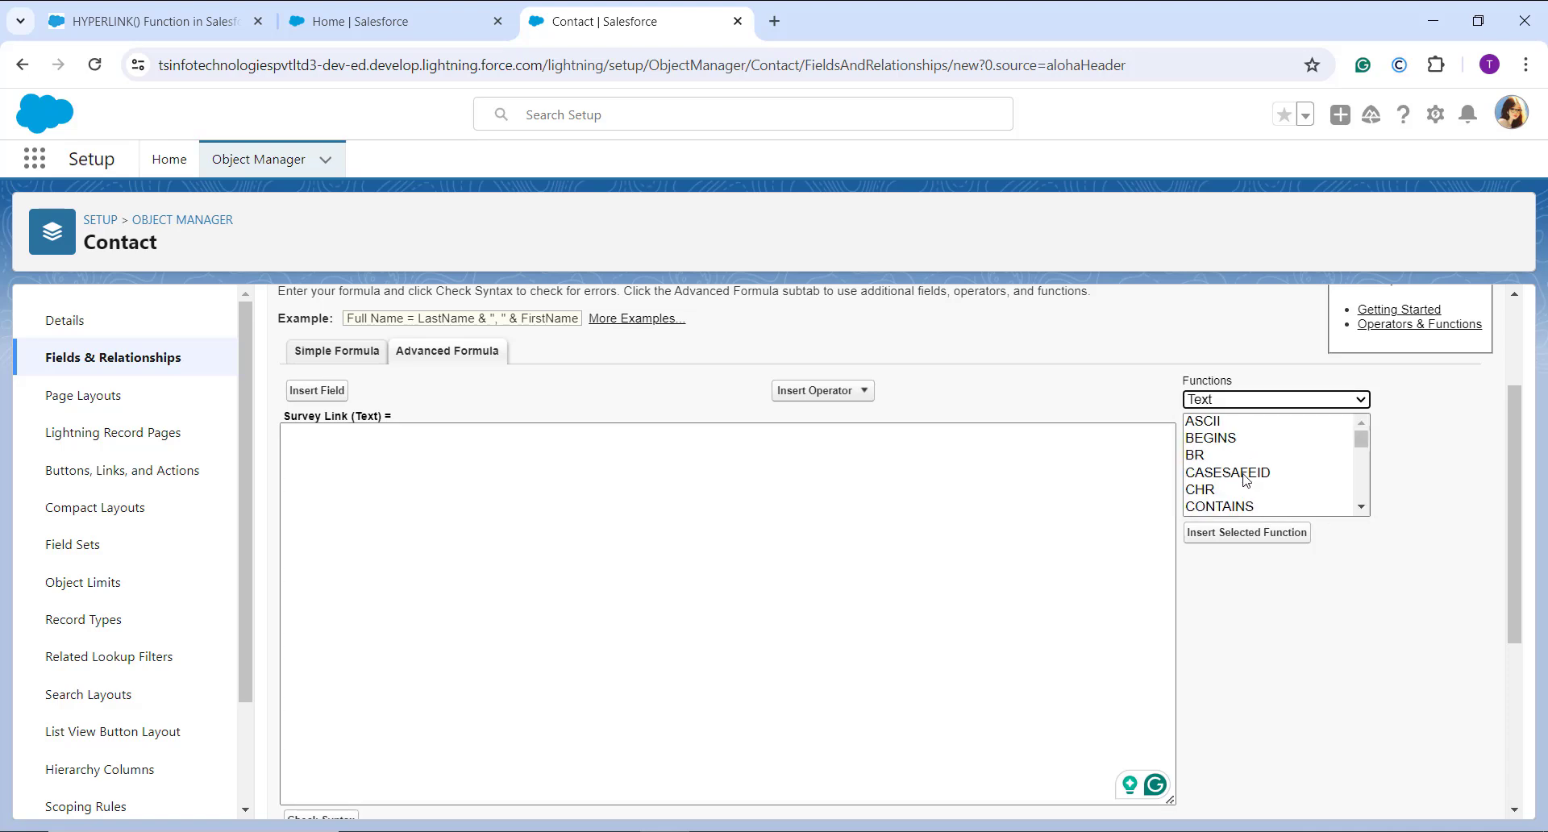
scroll(1247, 482, "down", 2)
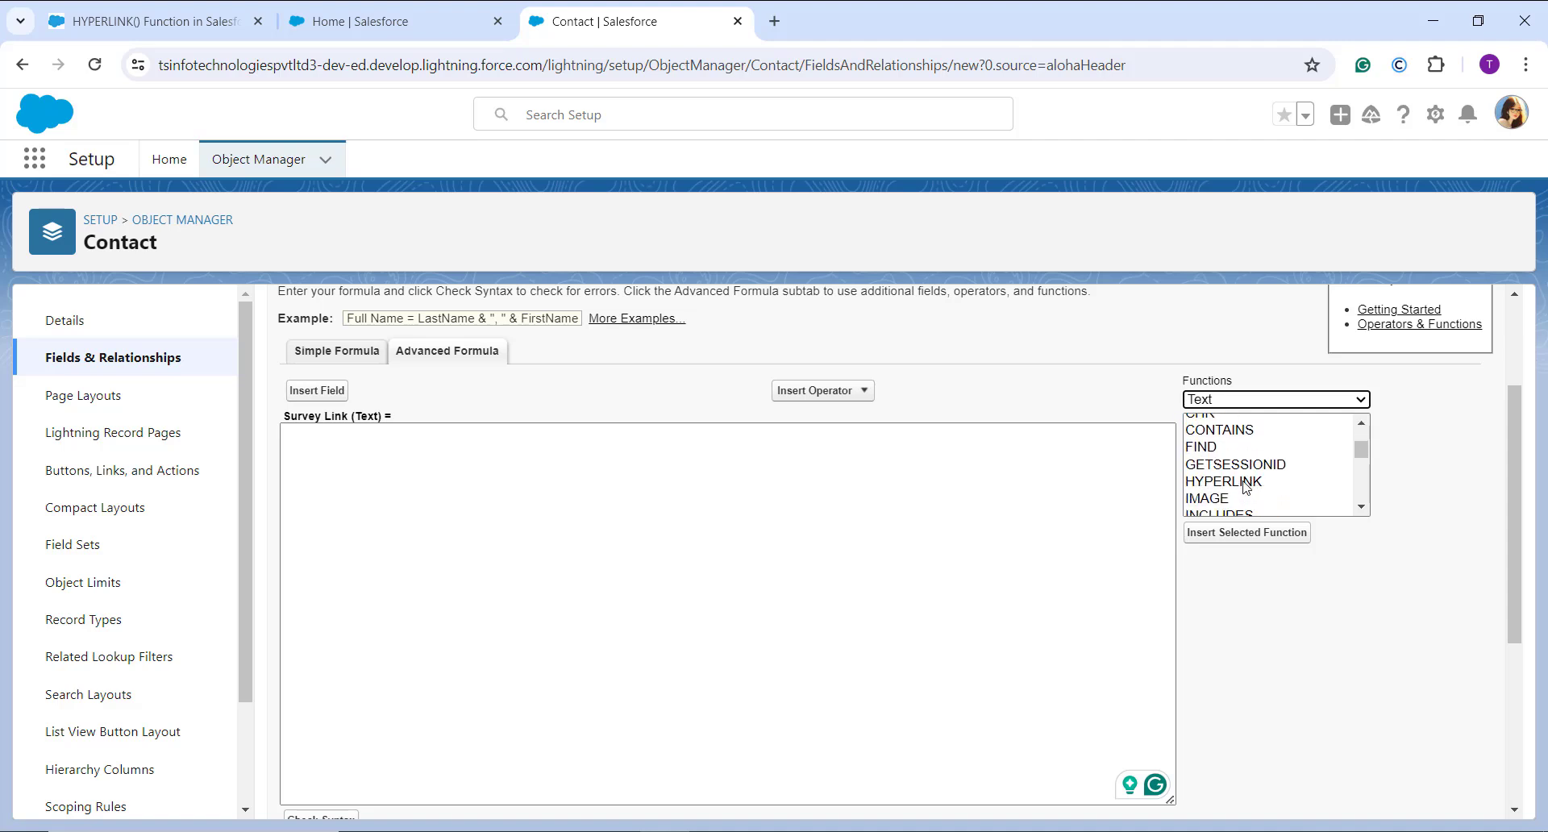
left_click(1246, 482)
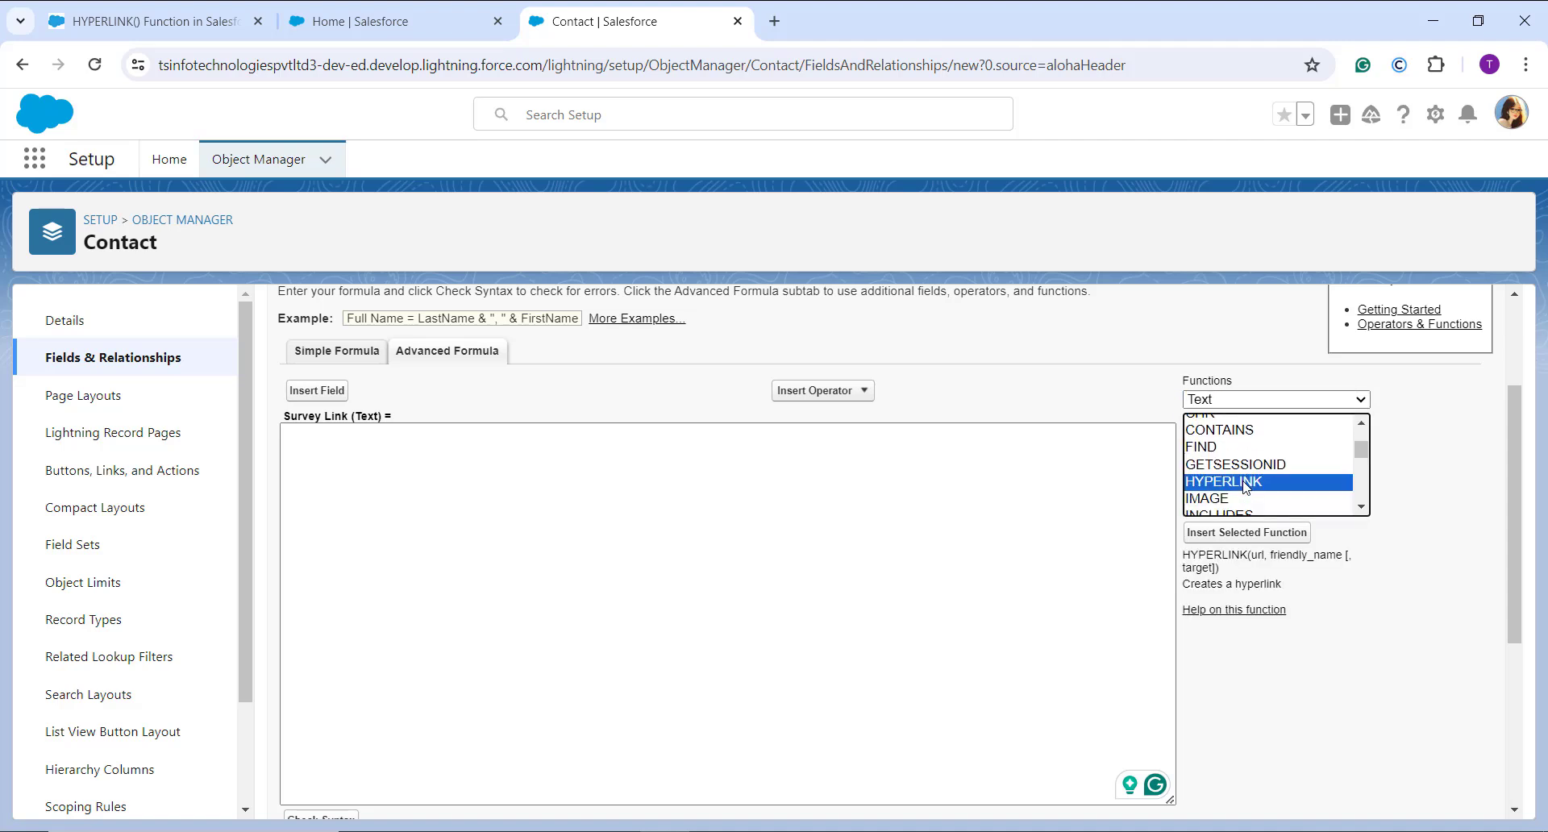
left_click(1231, 533)
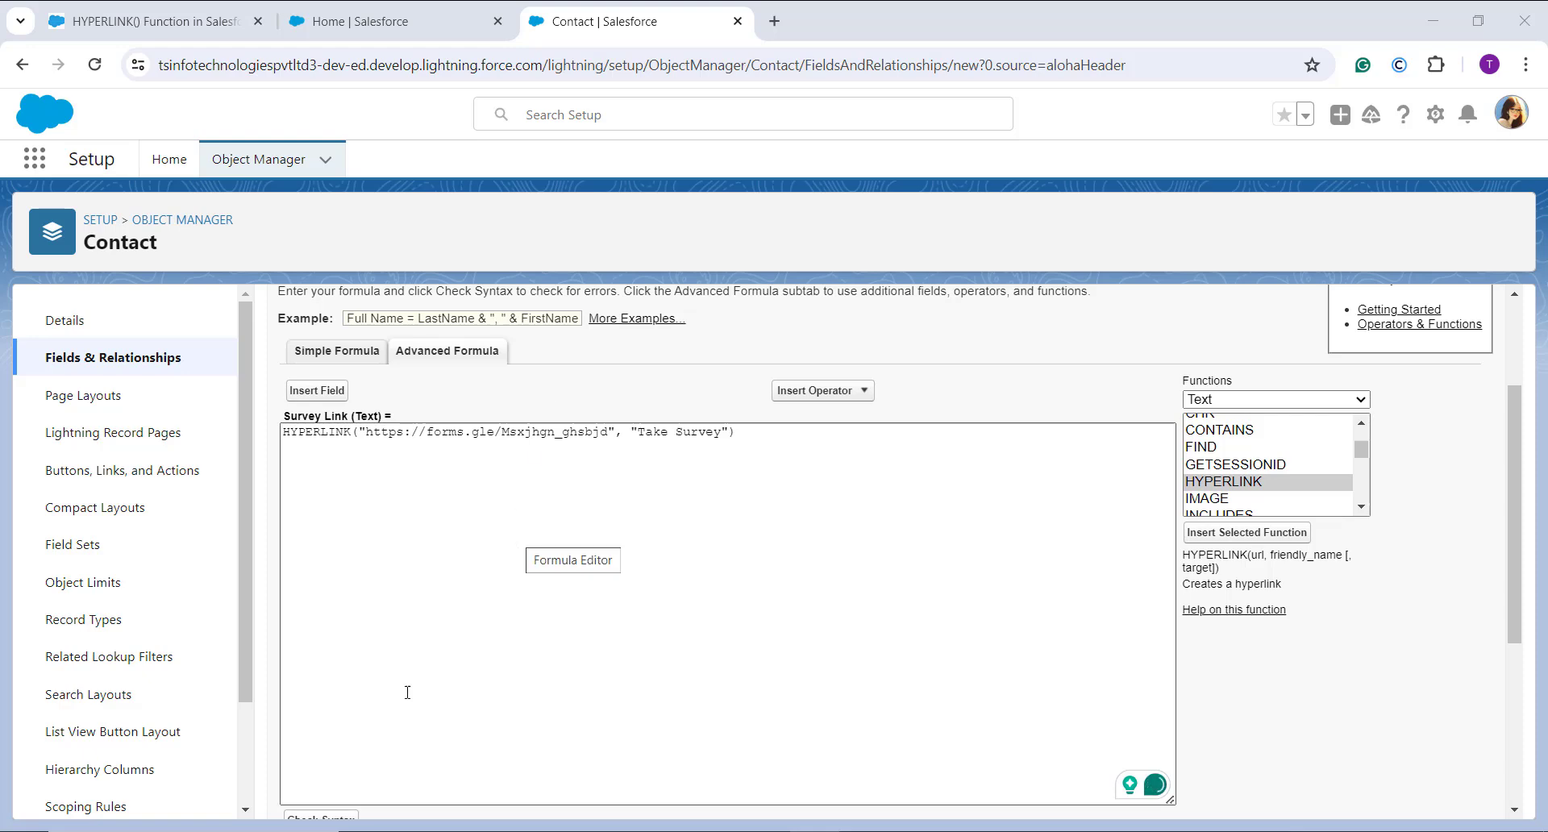
scroll(407, 694, "down", 2)
left_click(350, 660)
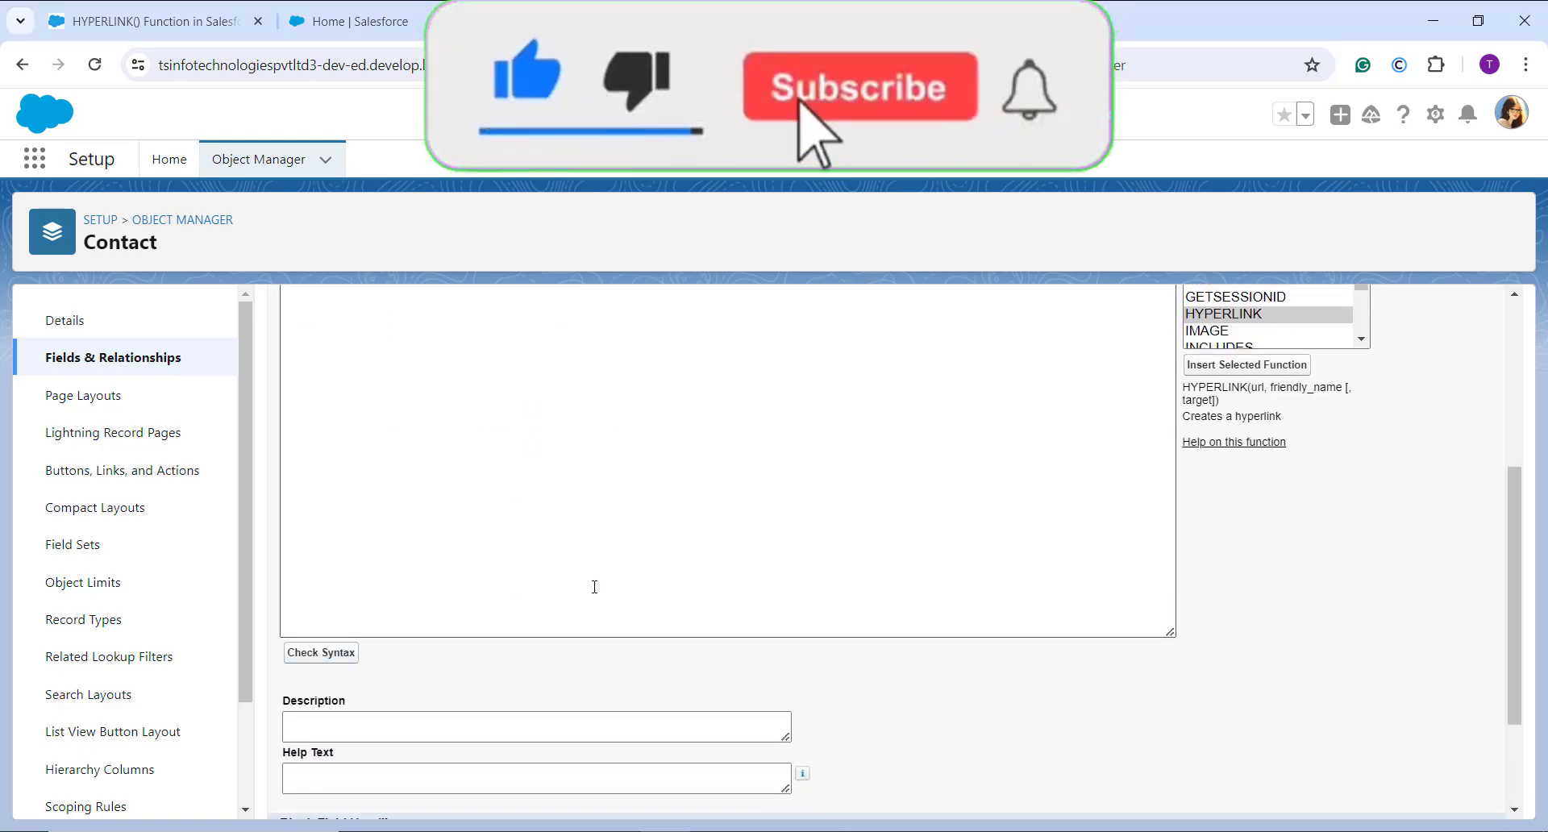
- Confirm the formula passes the syntax check and advance to field-level security
scroll(594, 586, "down", 5)
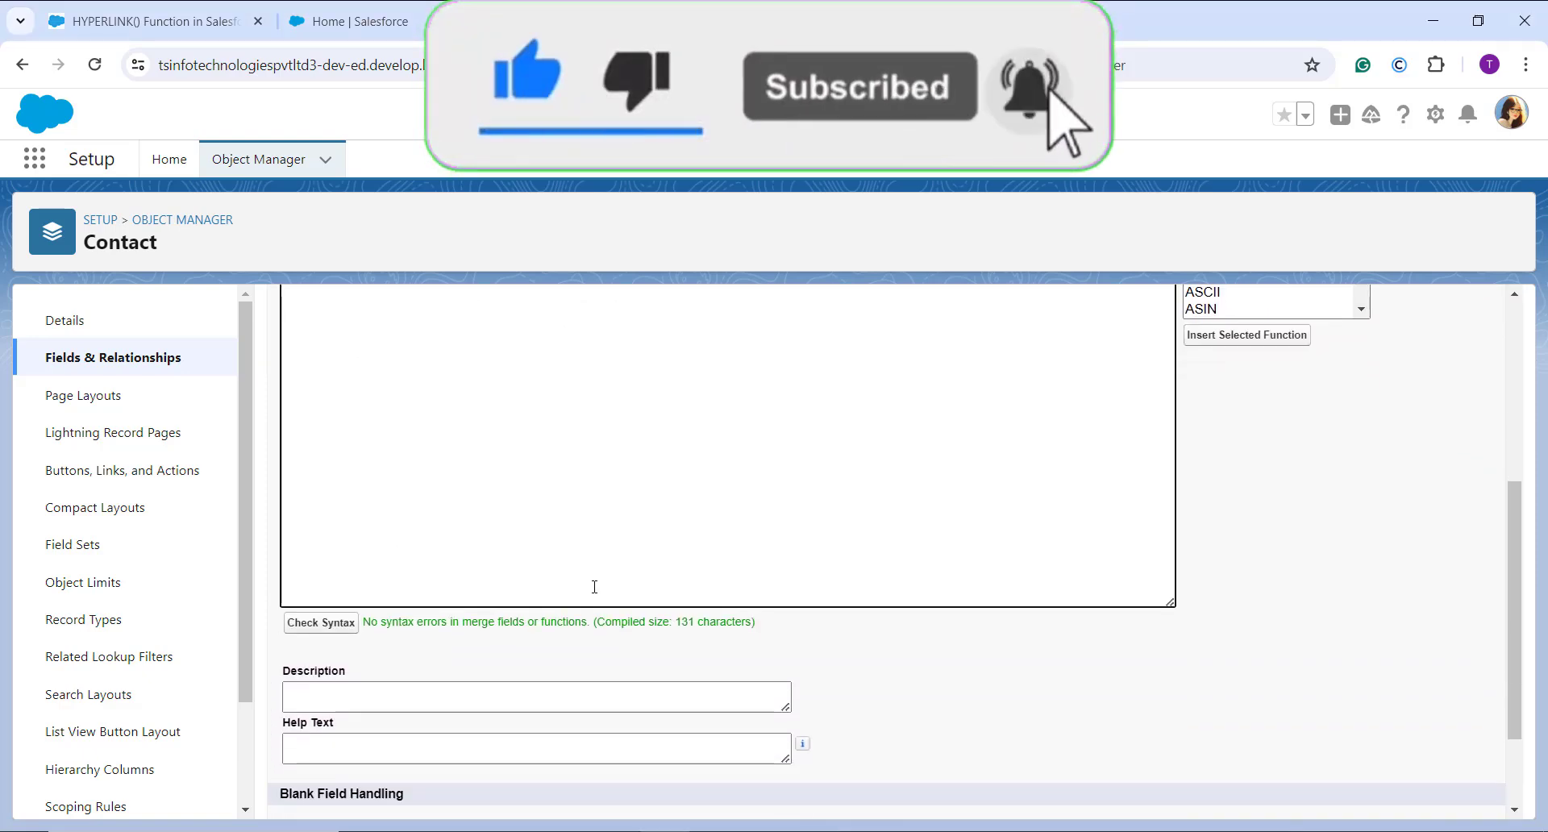
scroll(595, 587, "up", 1)
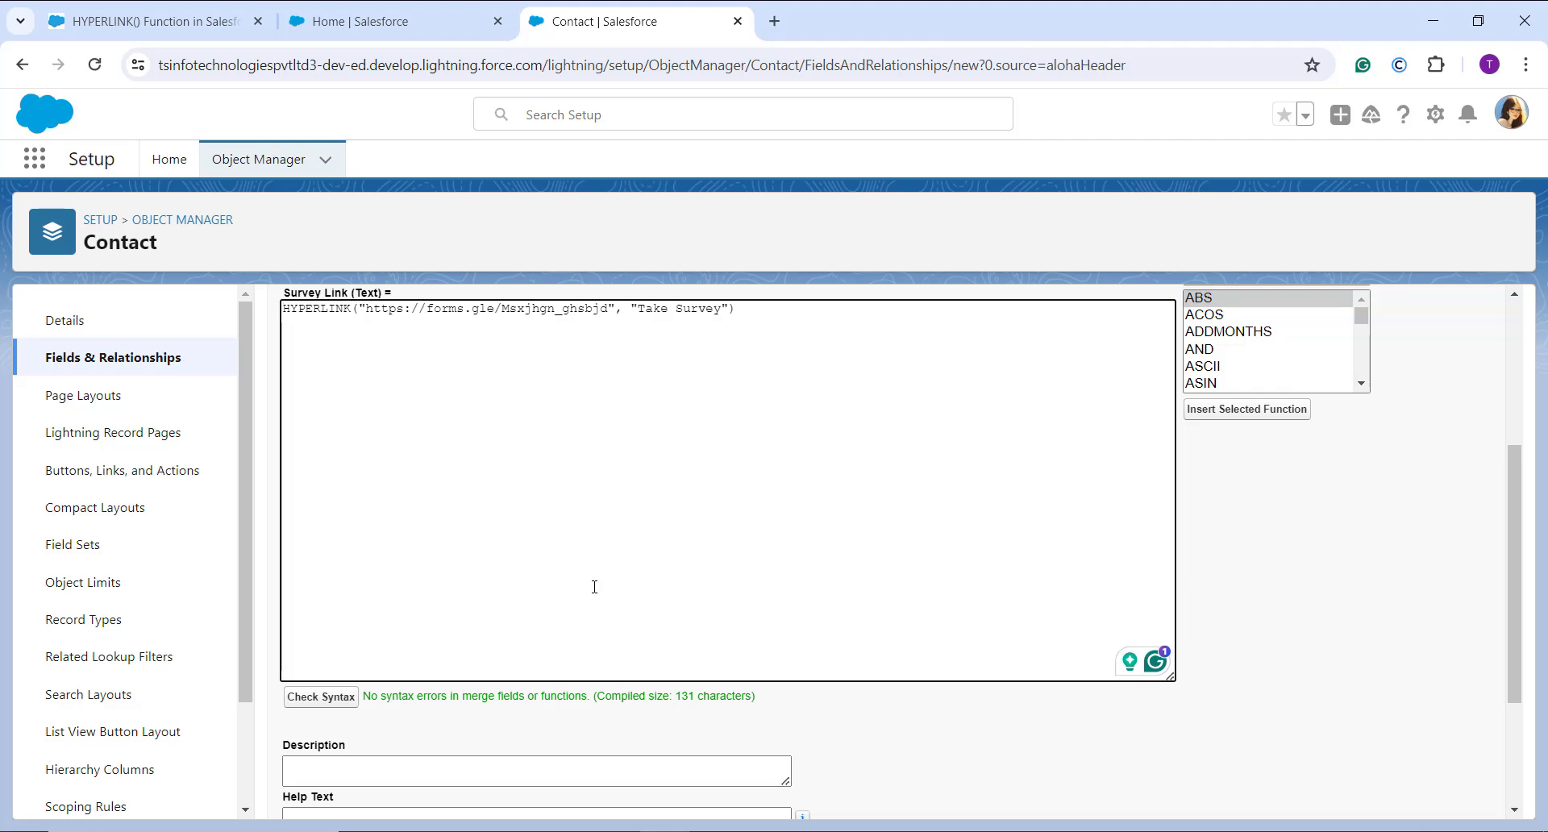
scroll(594, 586, "down", 3)
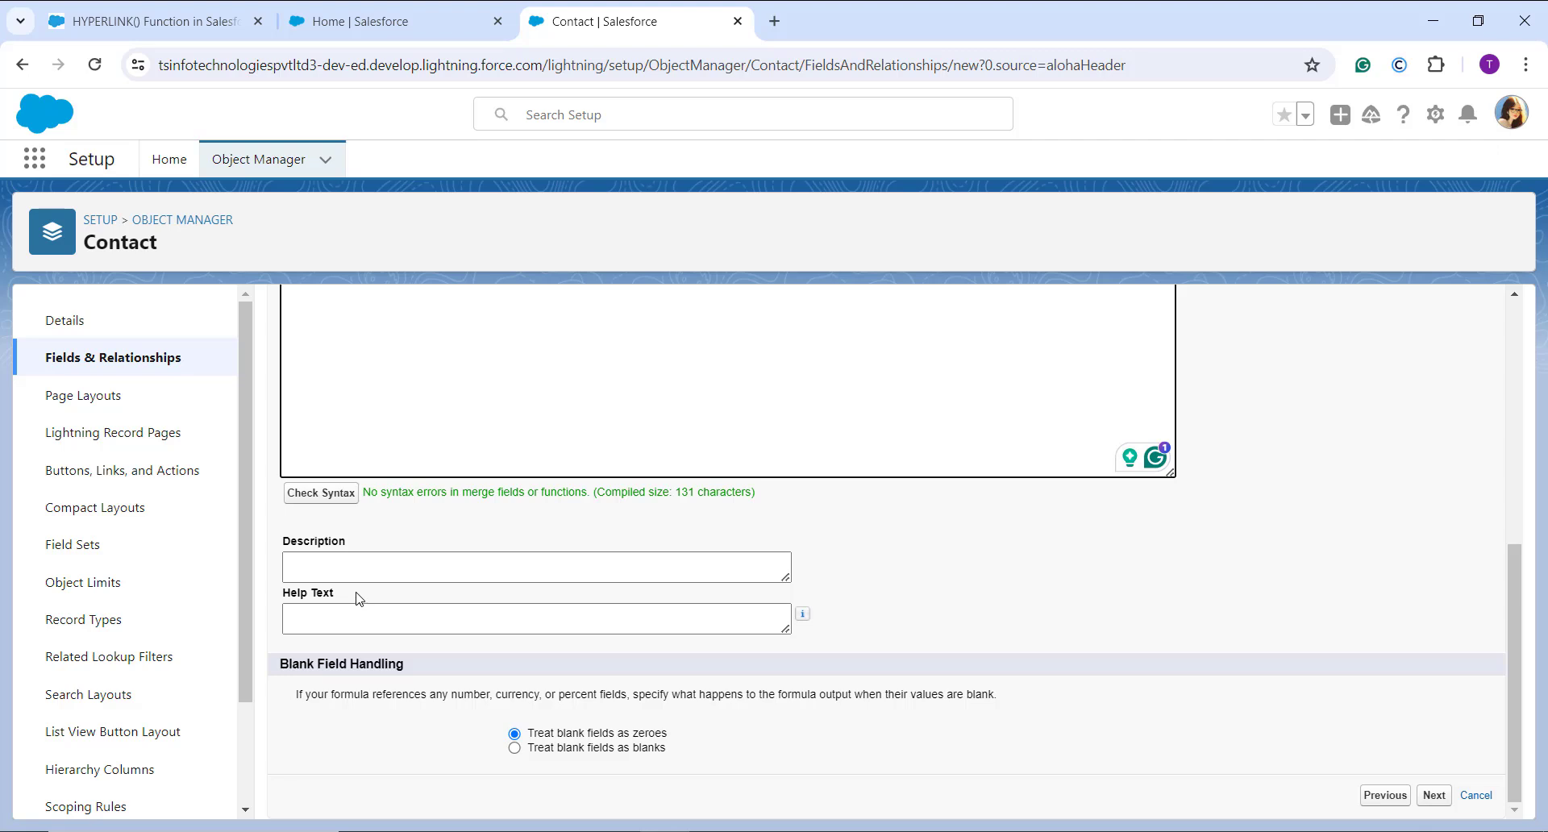
left_click(1432, 795)
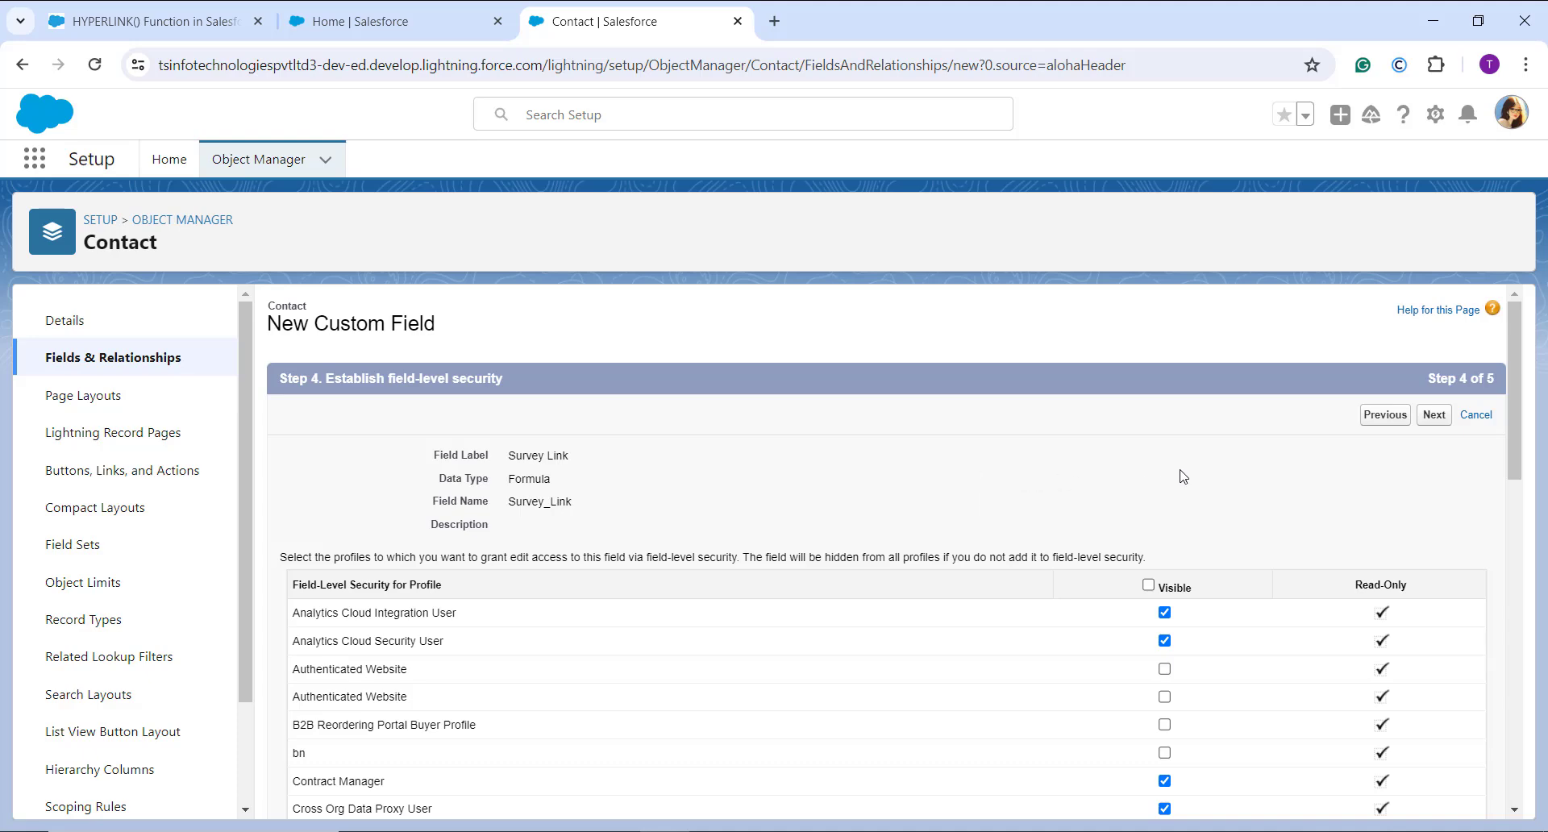
- Keep default field security and all four Contact page layouts, and save Survey Link
left_click(1426, 417)
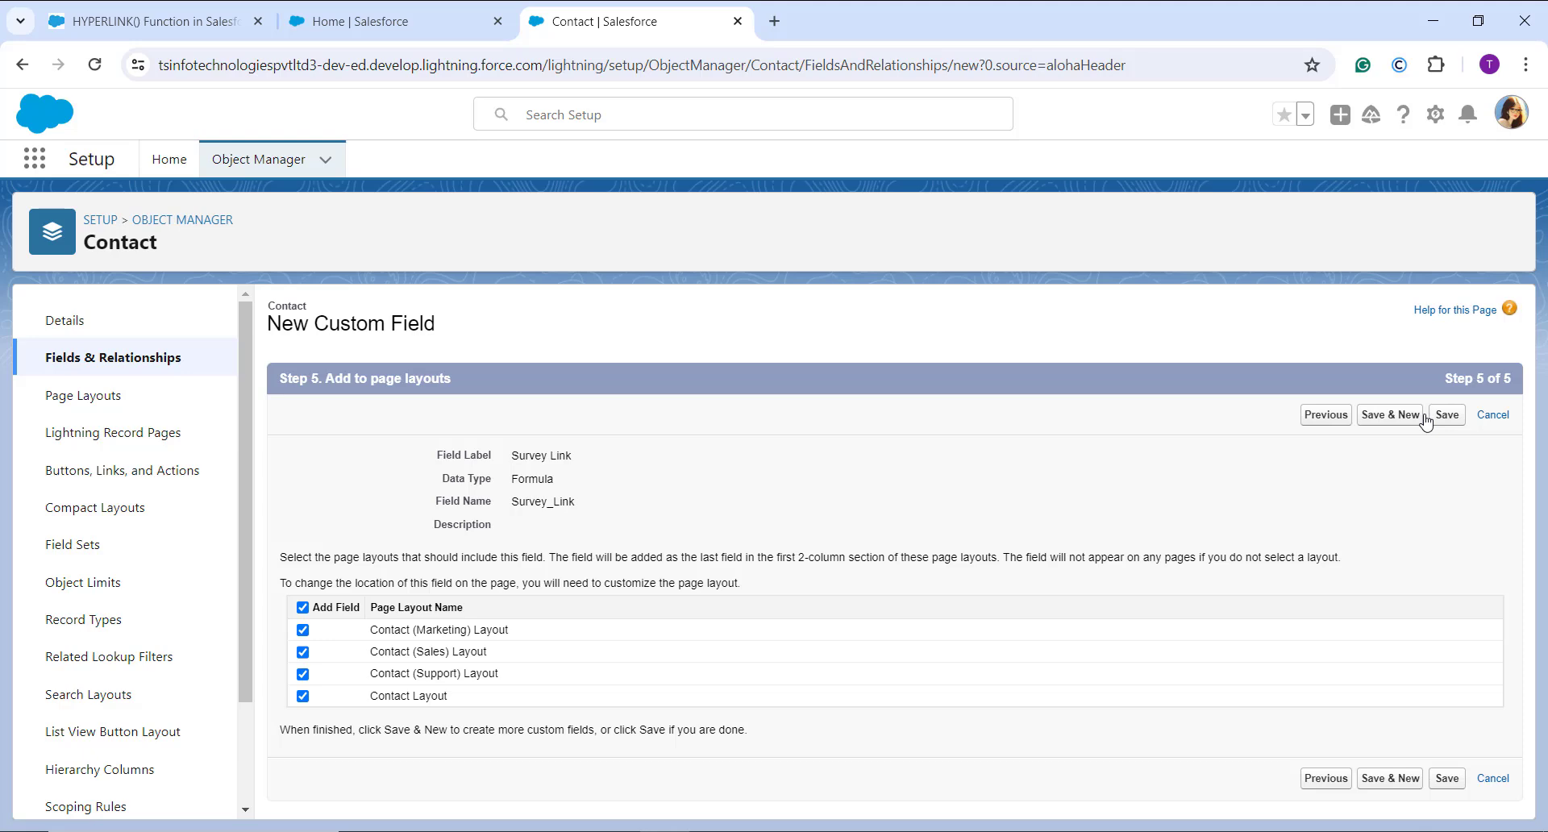
left_click(1449, 416)
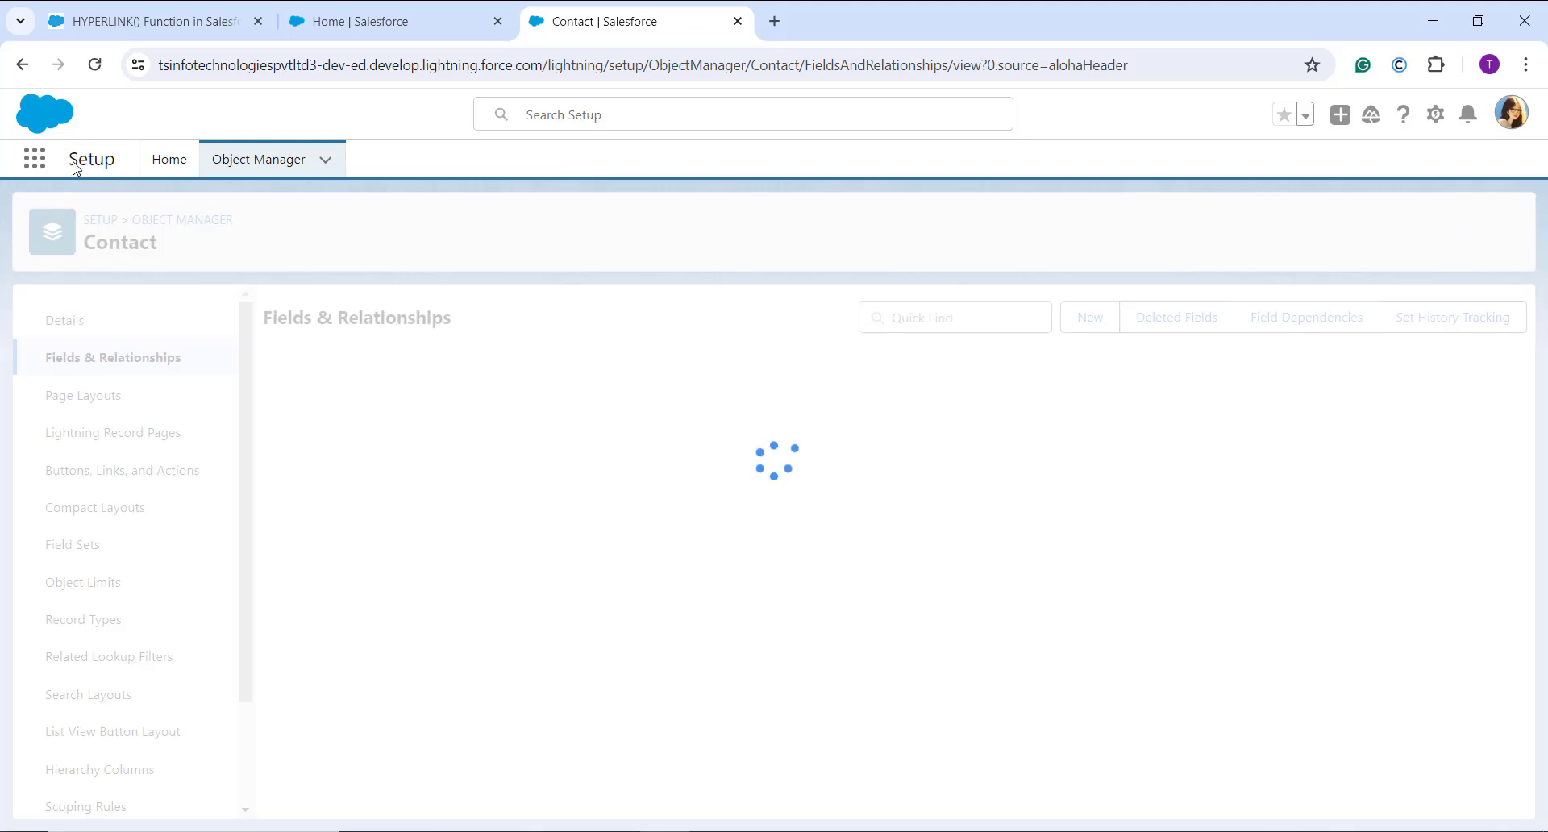
- Go to Contacts through the App Launcher and open the first contact in Birthdays This Month
left_click(32, 162)
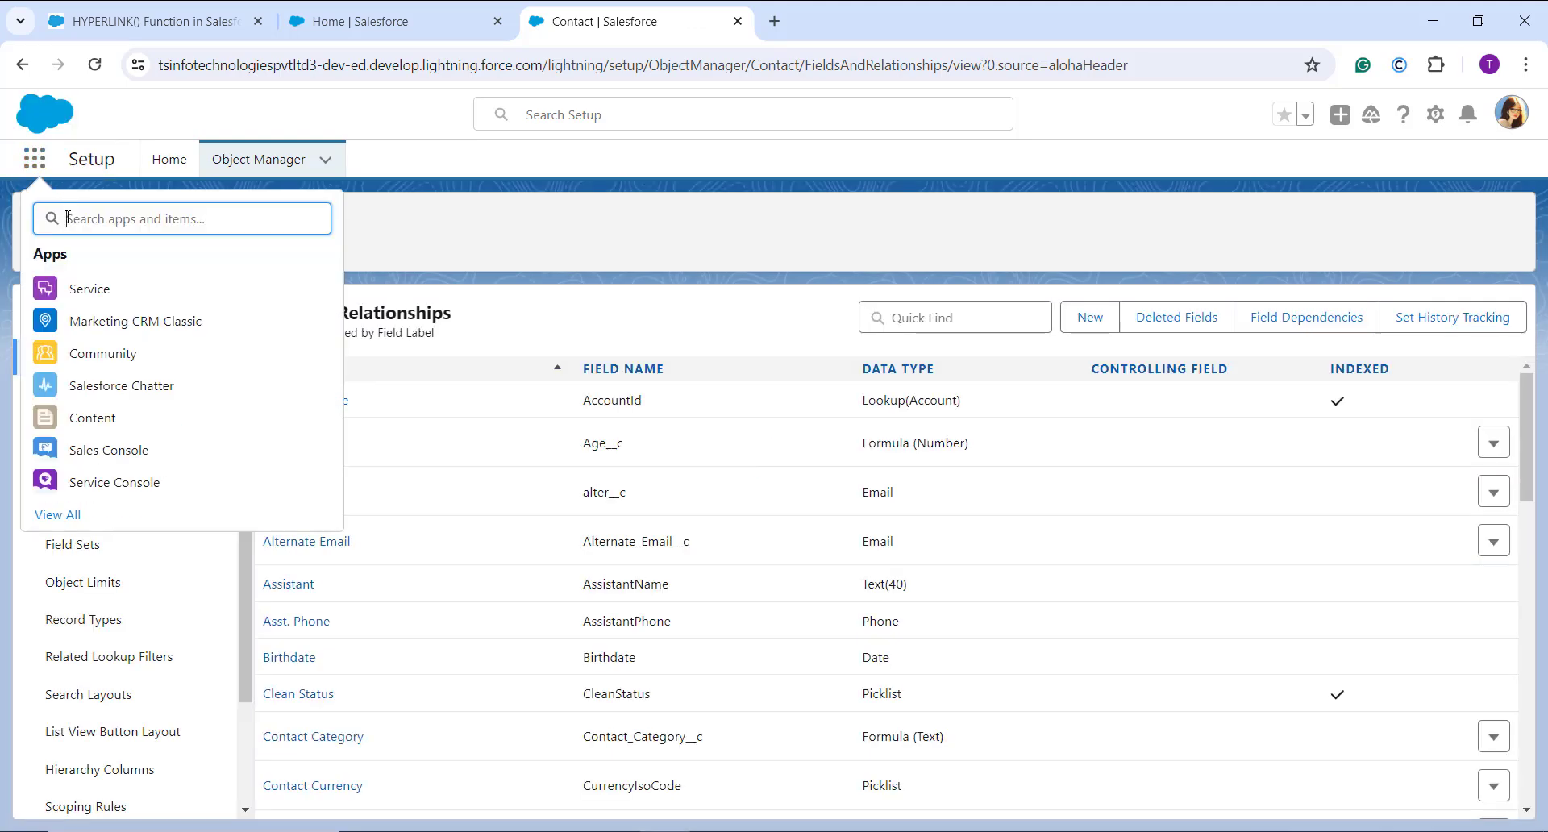
type("Contact")
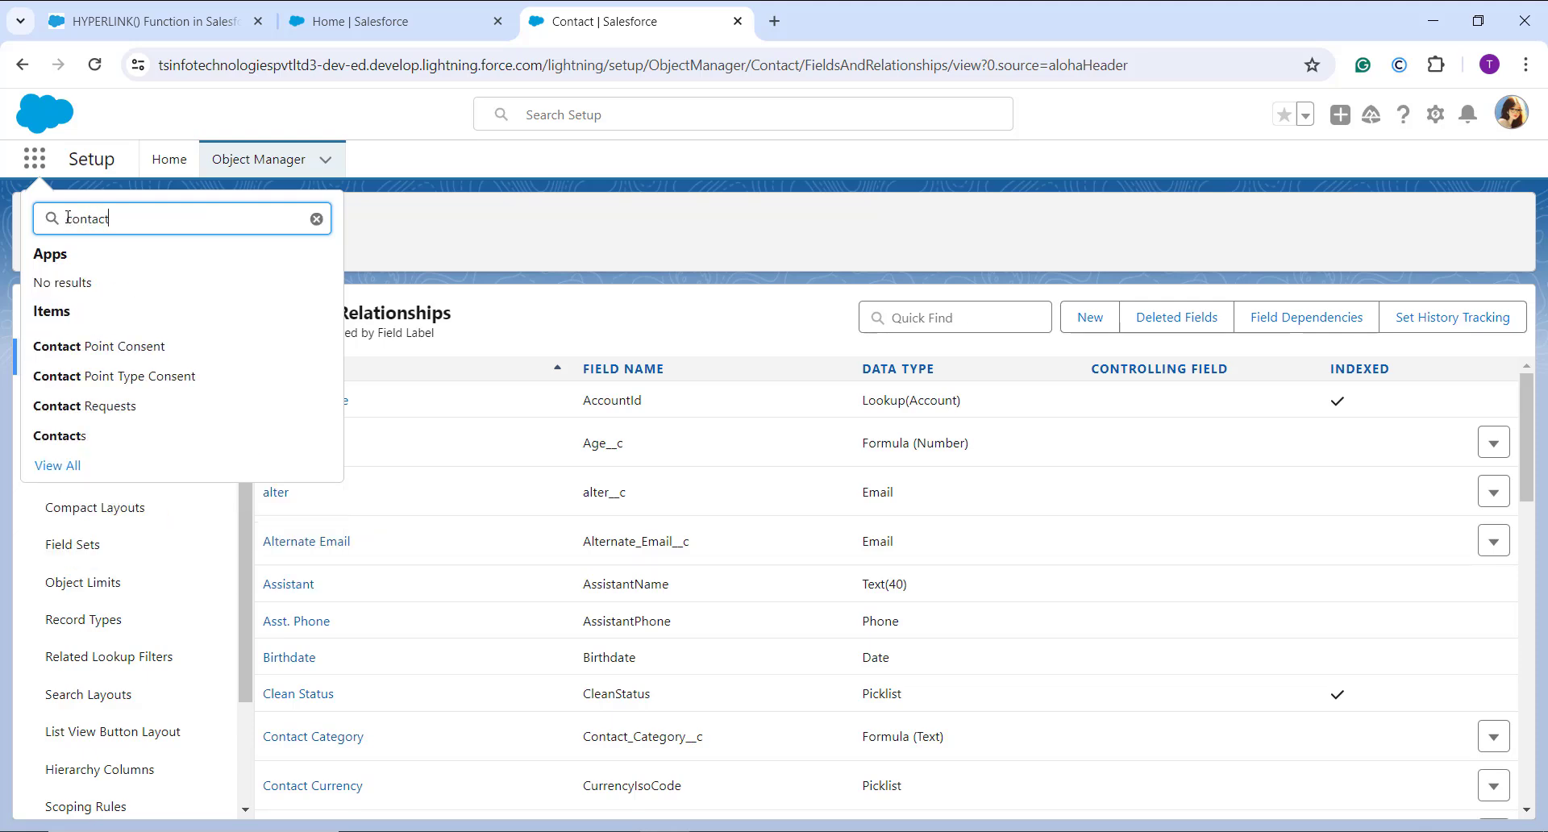
left_click(101, 436)
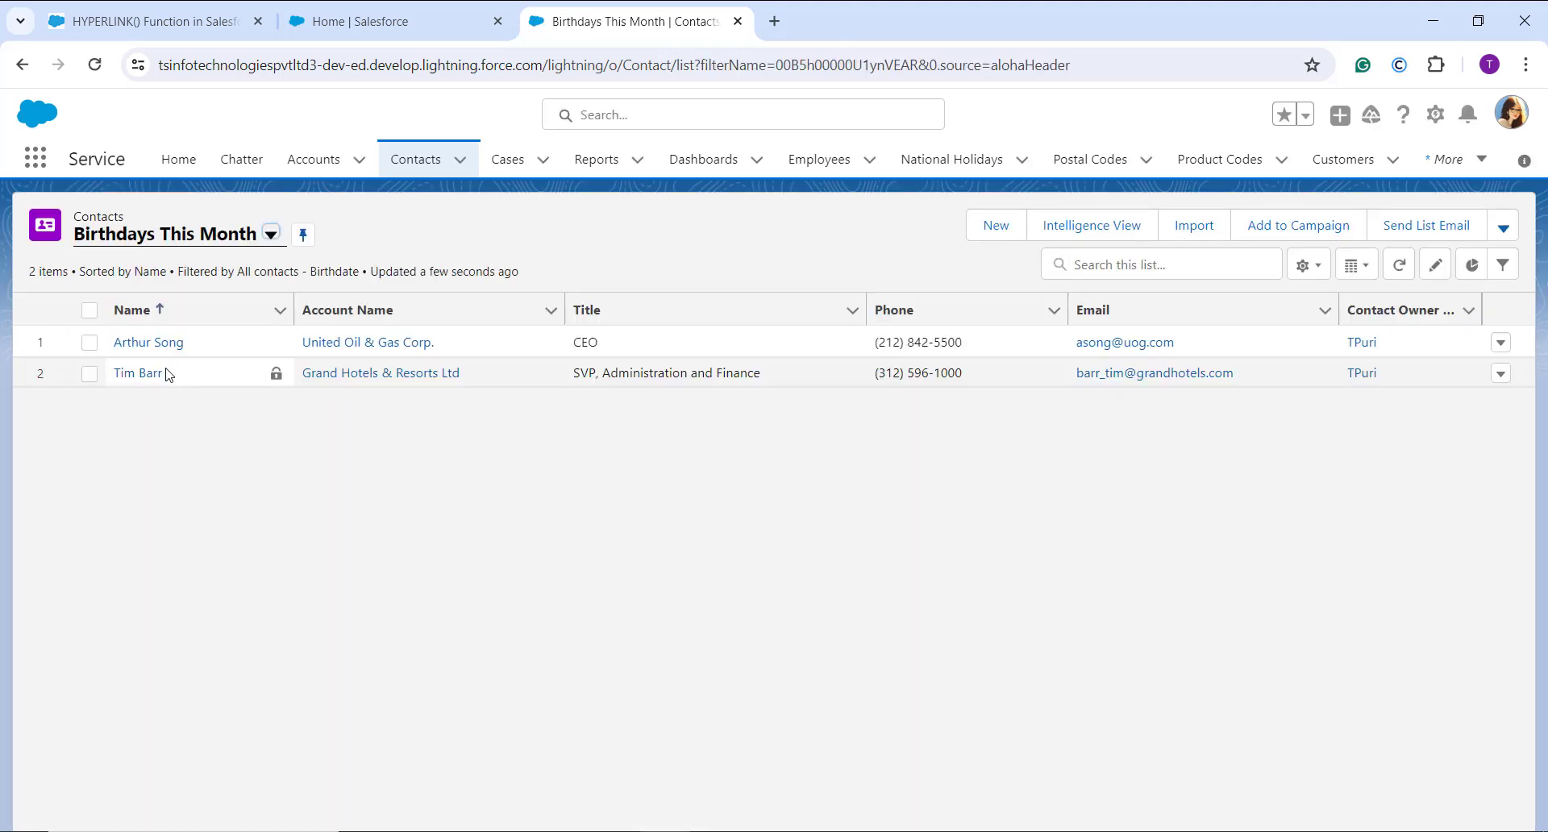
left_click(129, 345)
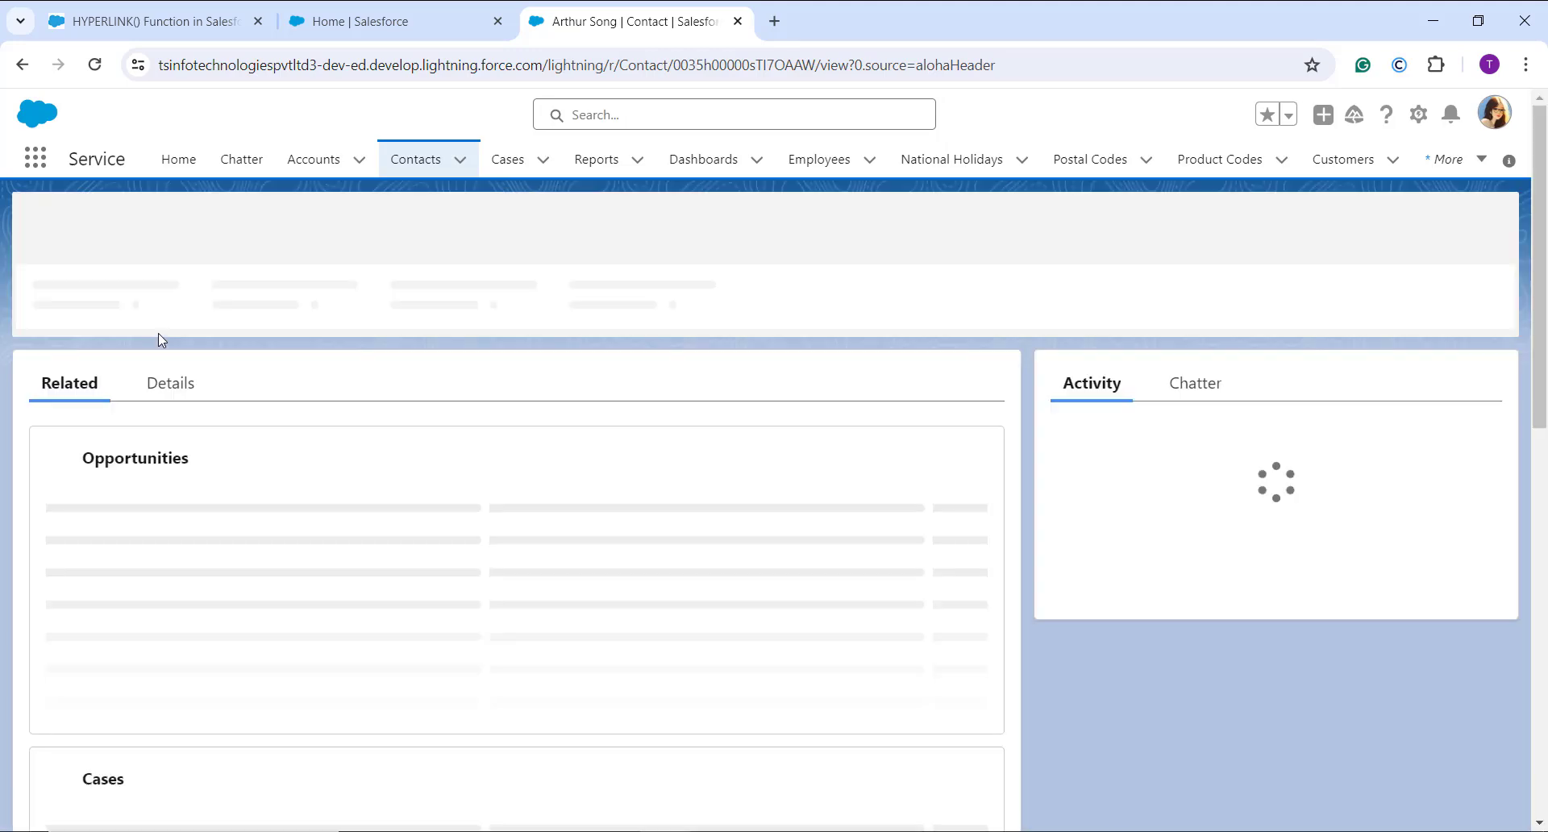
- Find the Survey Link field showing 'Take Survey' on the contact's Details tab
left_click(179, 381)
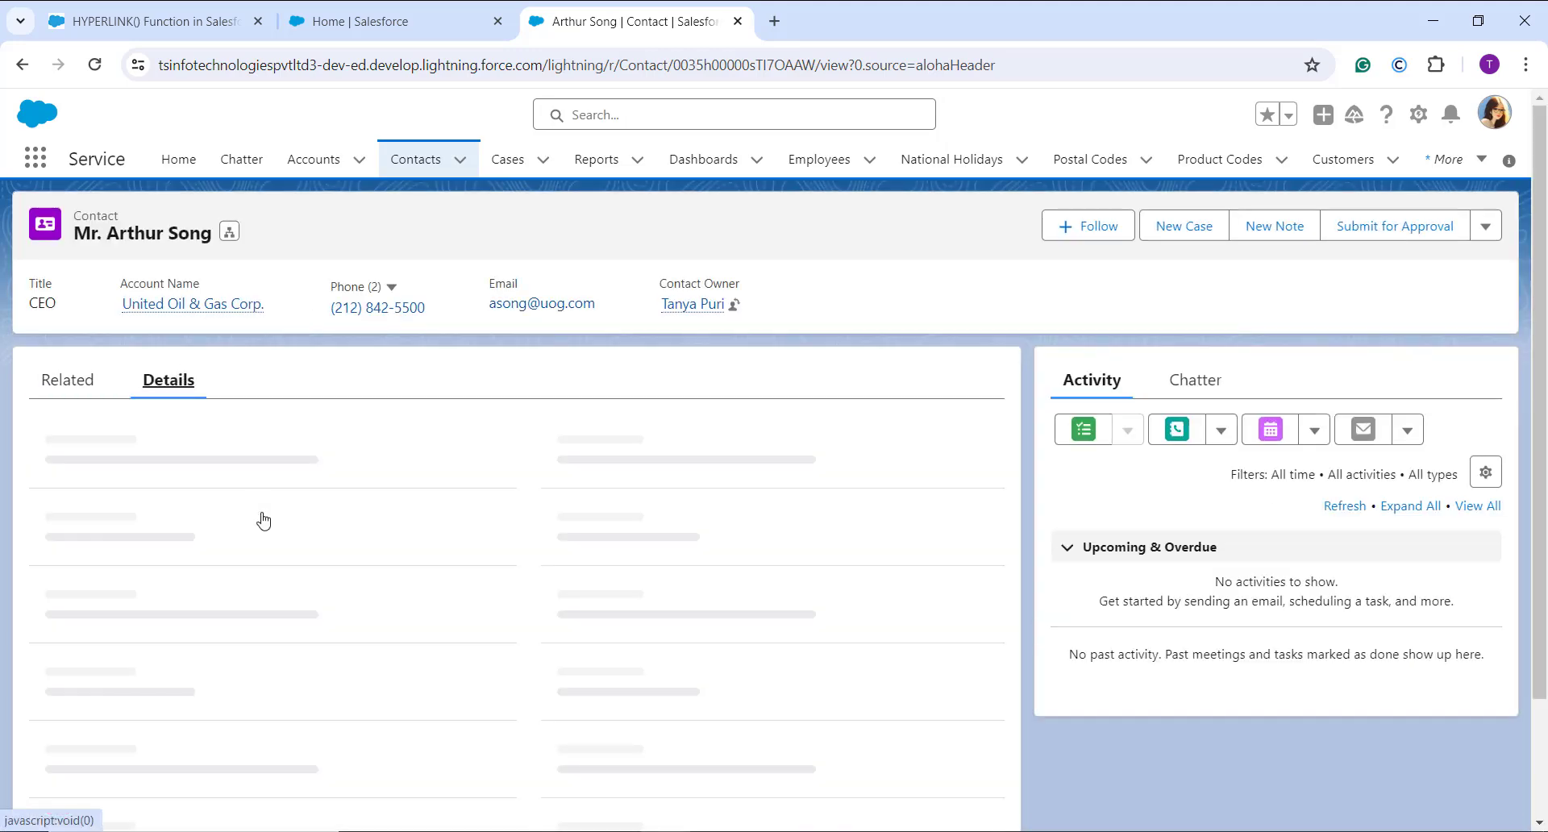
scroll(259, 519, "down", 3)
scroll(250, 534, "down", 15)
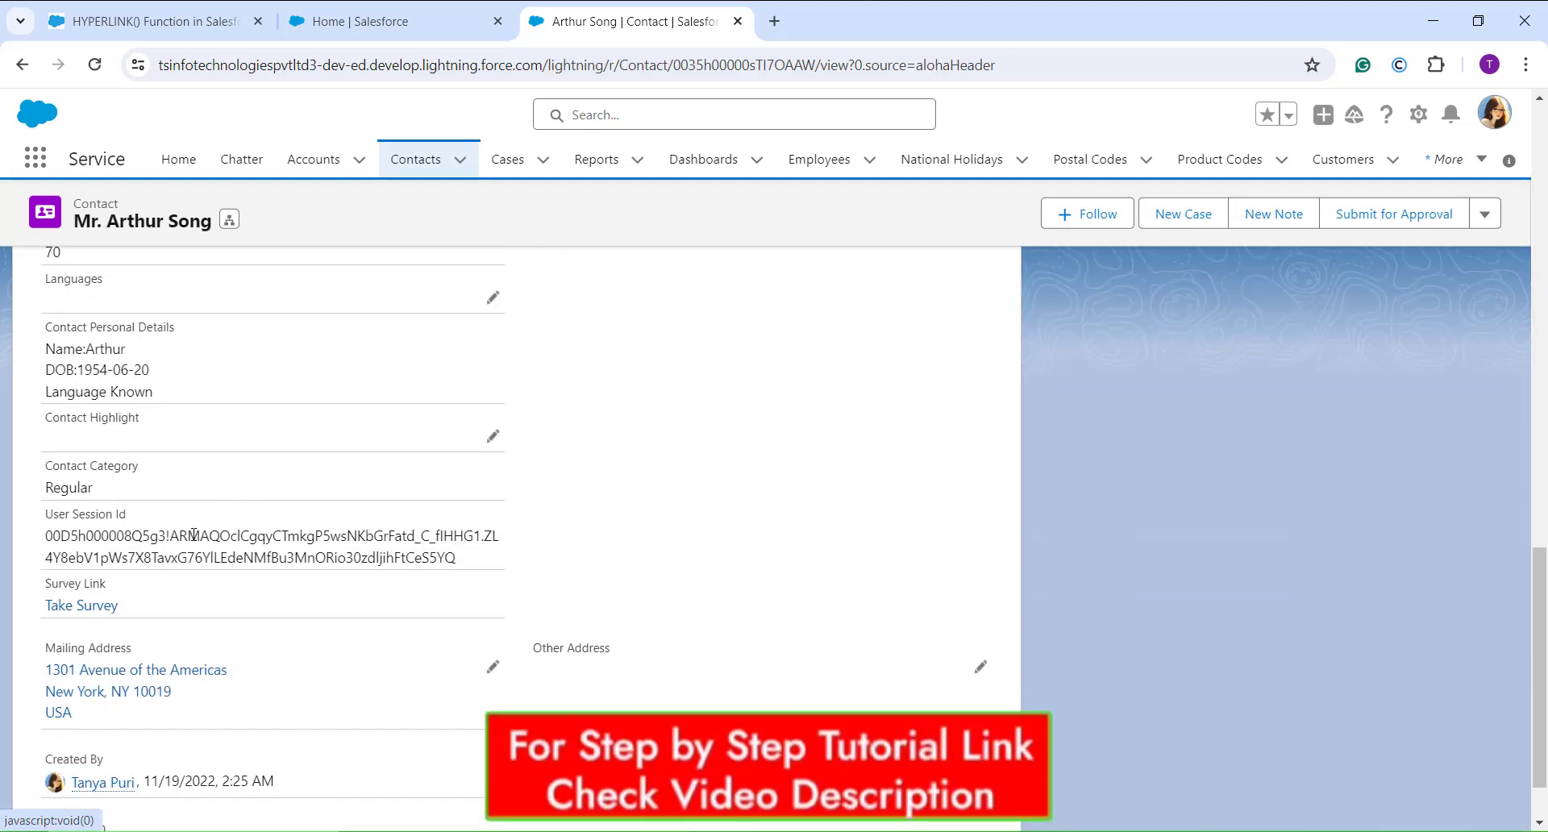
scroll(194, 533, "down", 1)
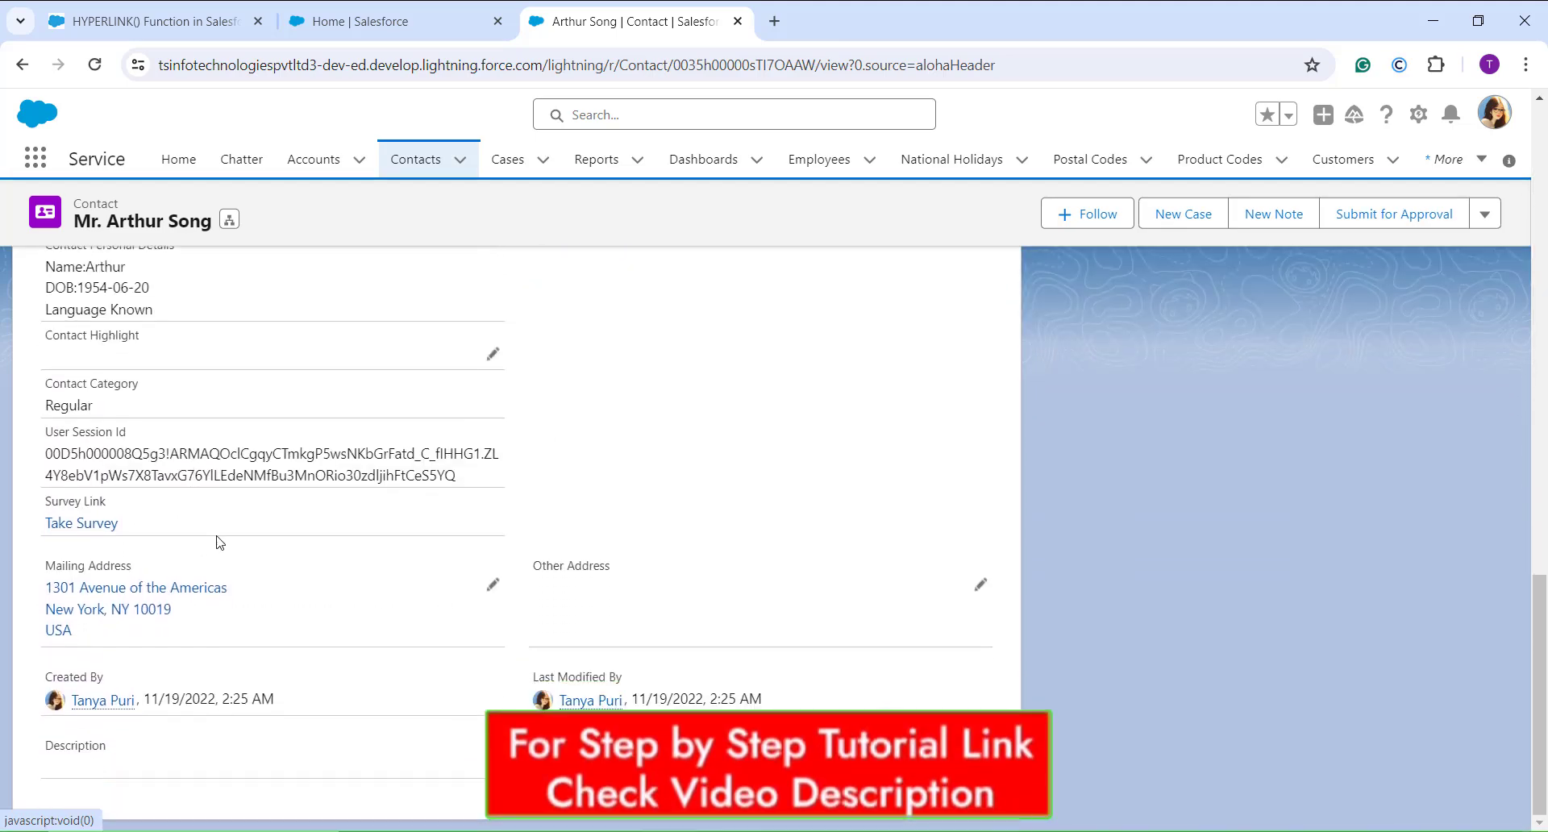
scroll(319, 524, "up", 2)
scroll(319, 524, "up", 10)
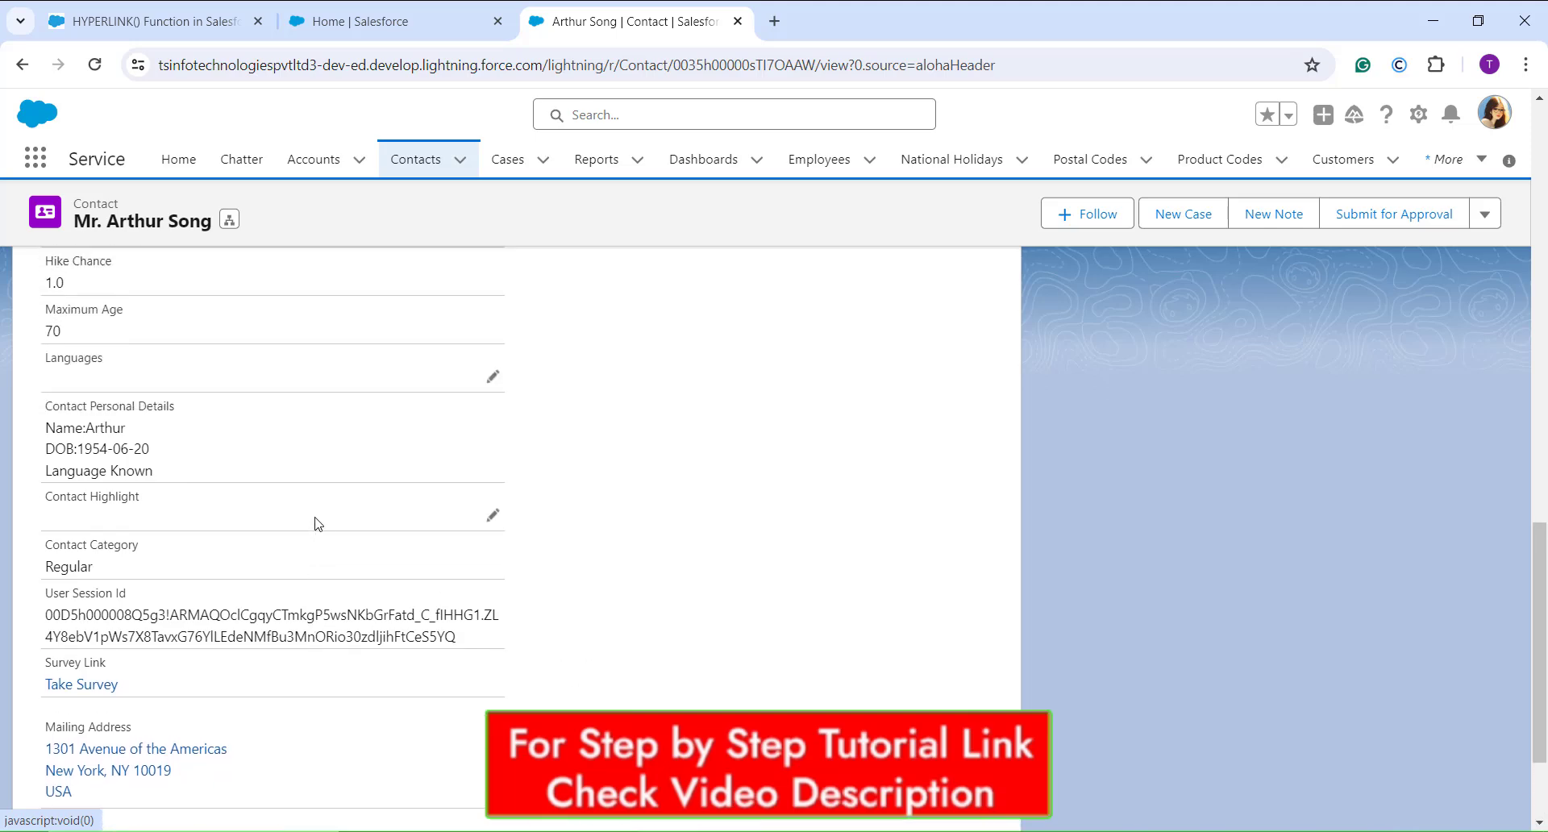
scroll(318, 524, "up", 1)
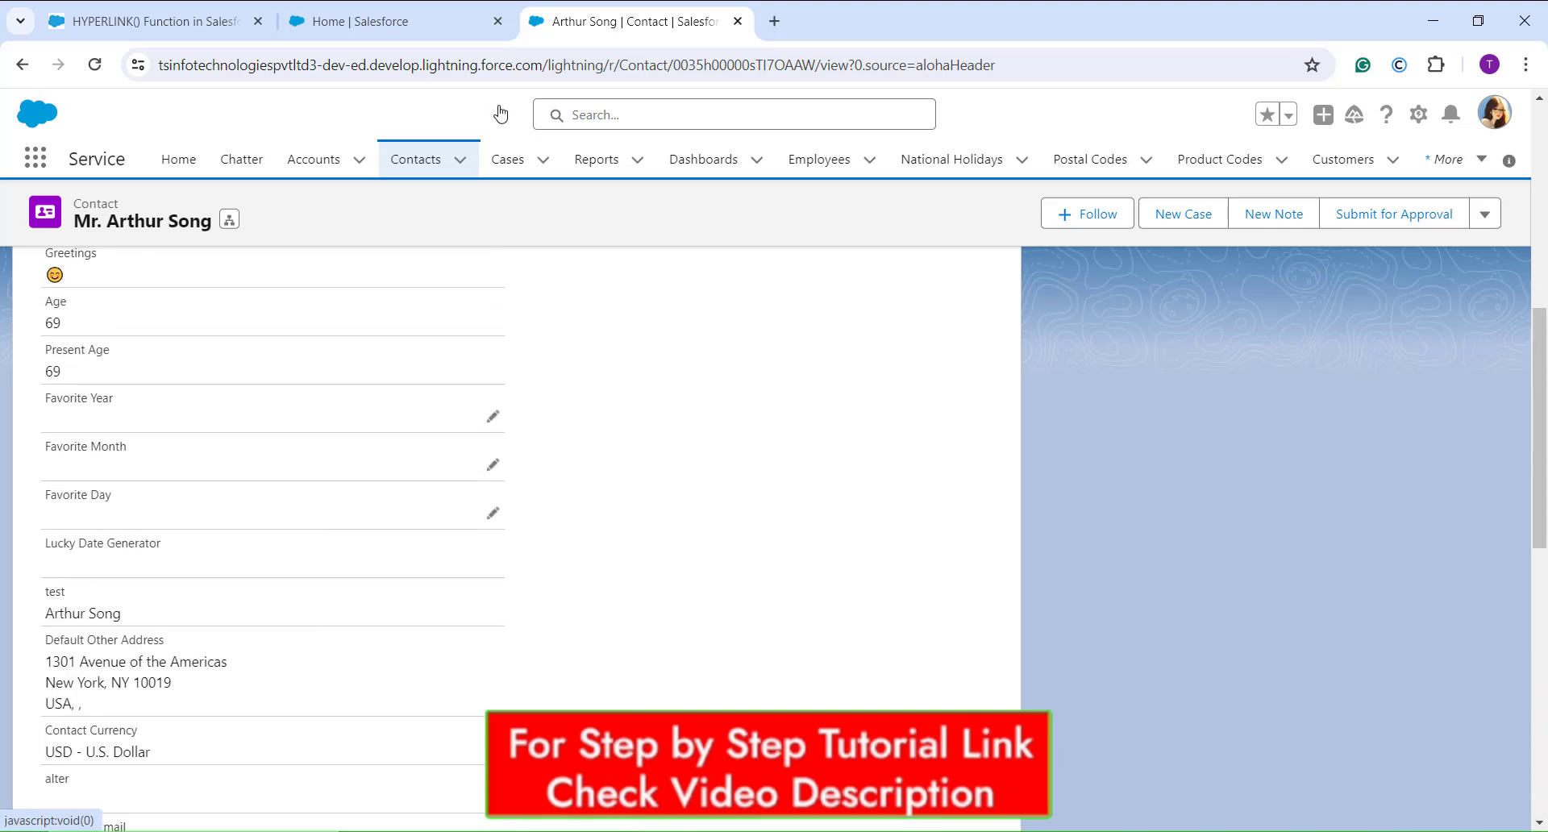
scroll(469, 451, "down", 10)
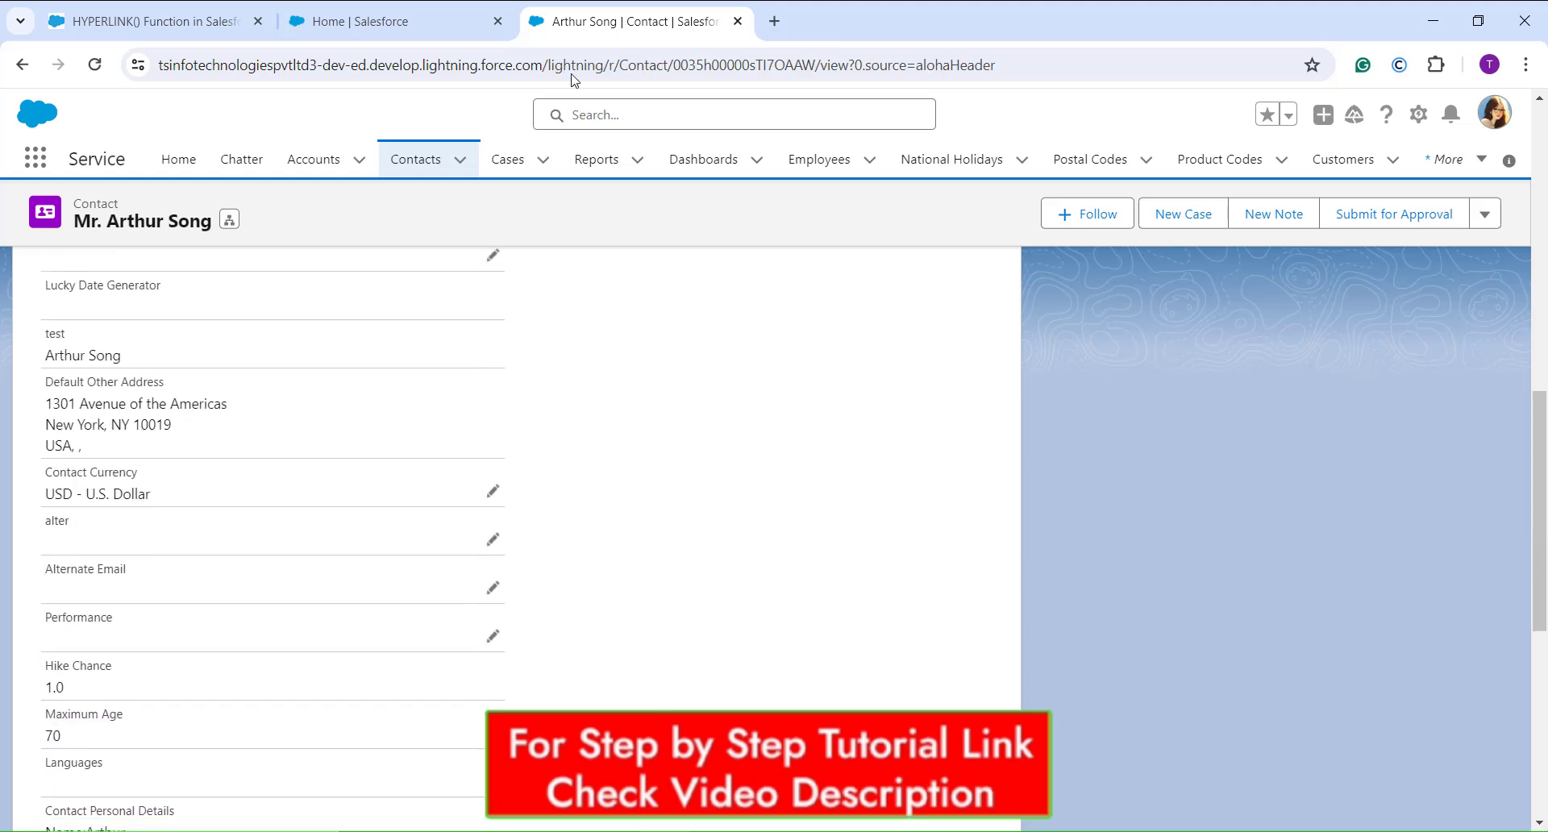
scroll(434, 449, "down", 1)
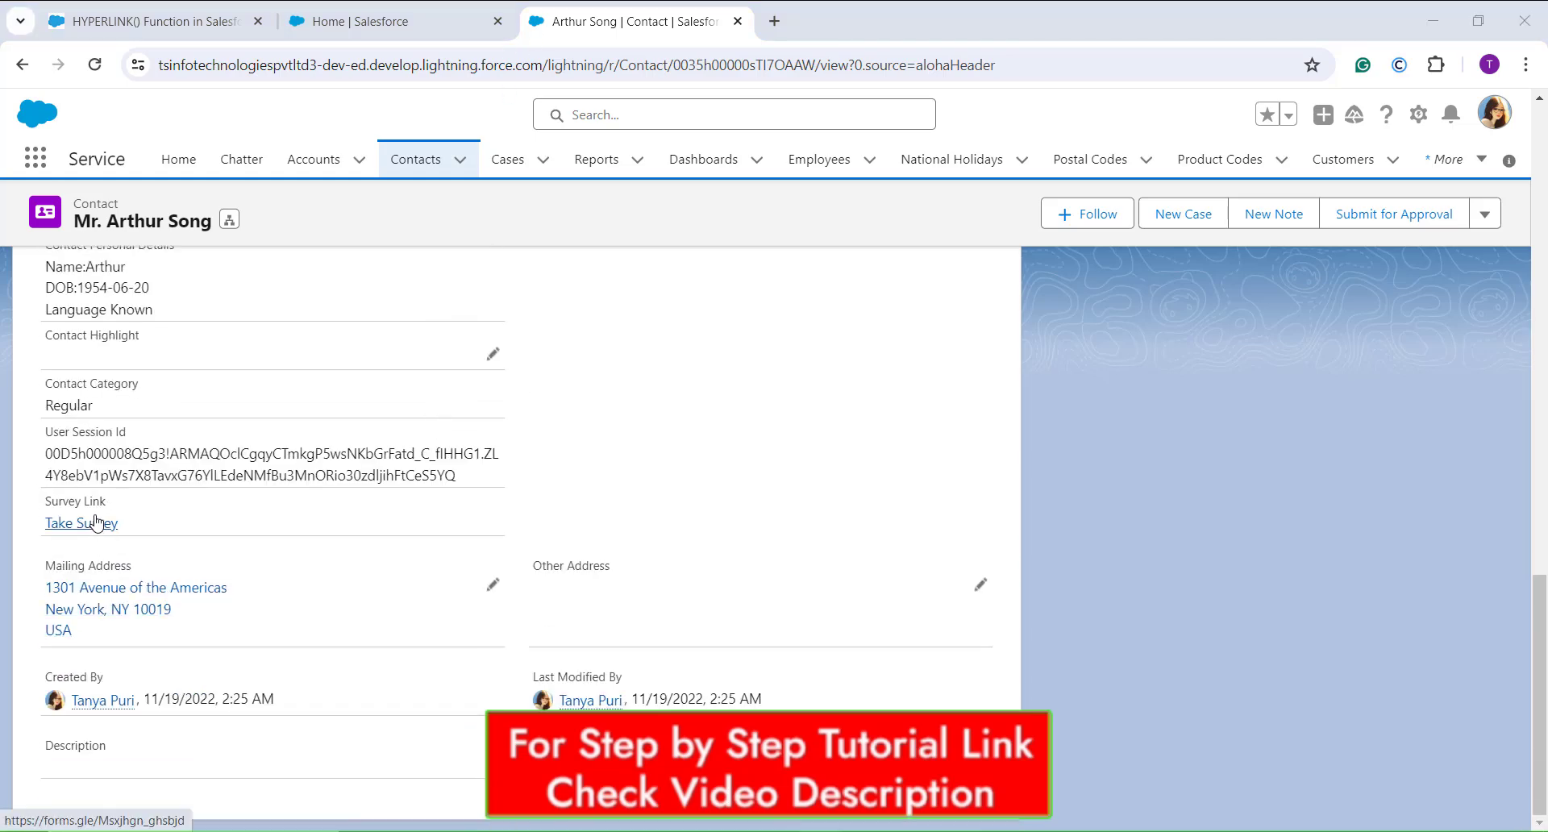
- Follow the Take Survey link to a new tab, then return to the contact record
left_click(95, 531)
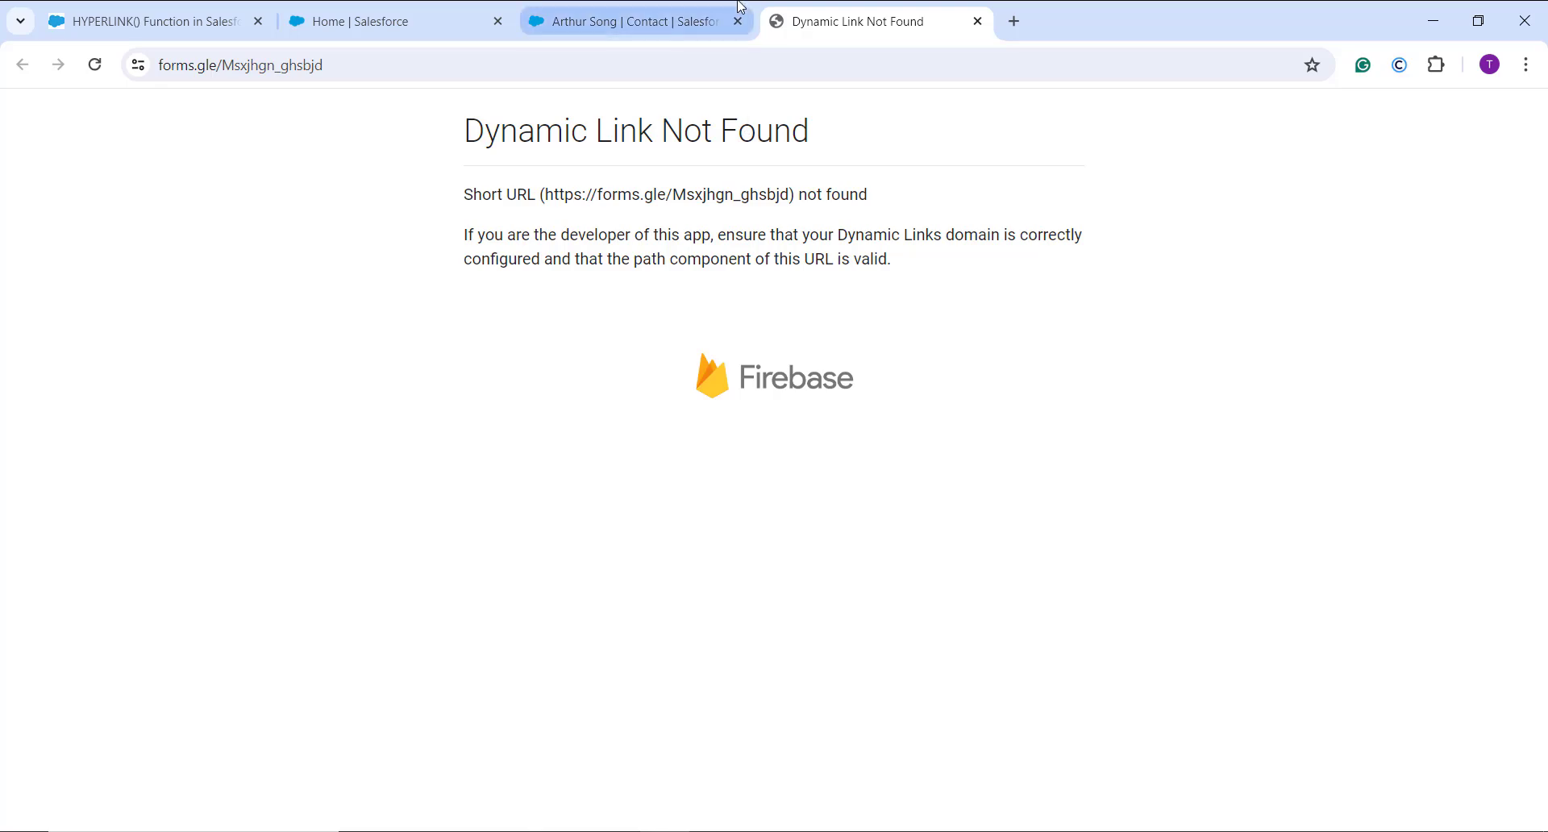
left_click(663, 11)
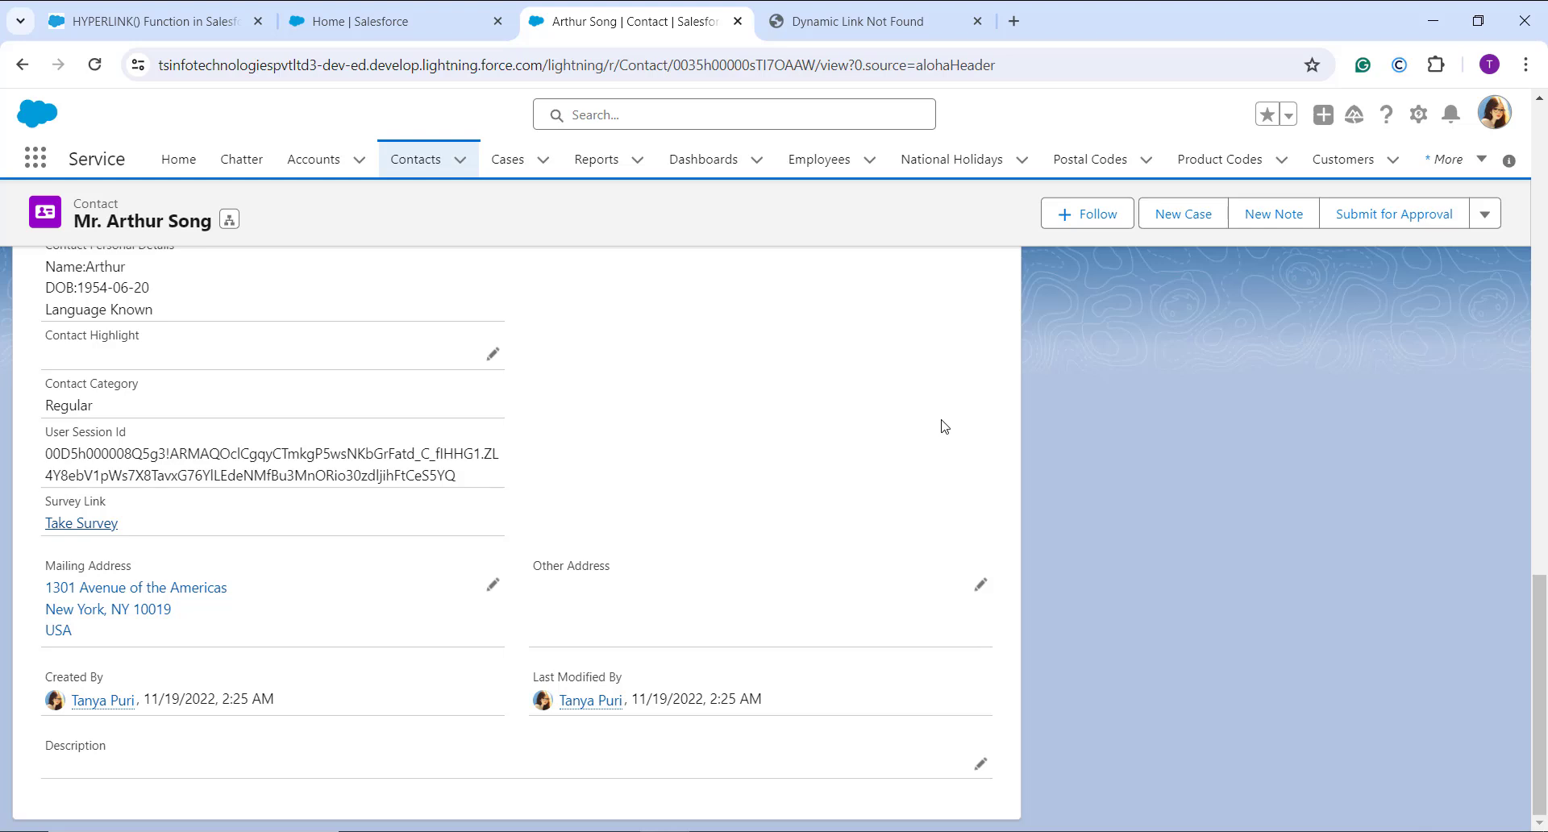
left_click(1500, 117)
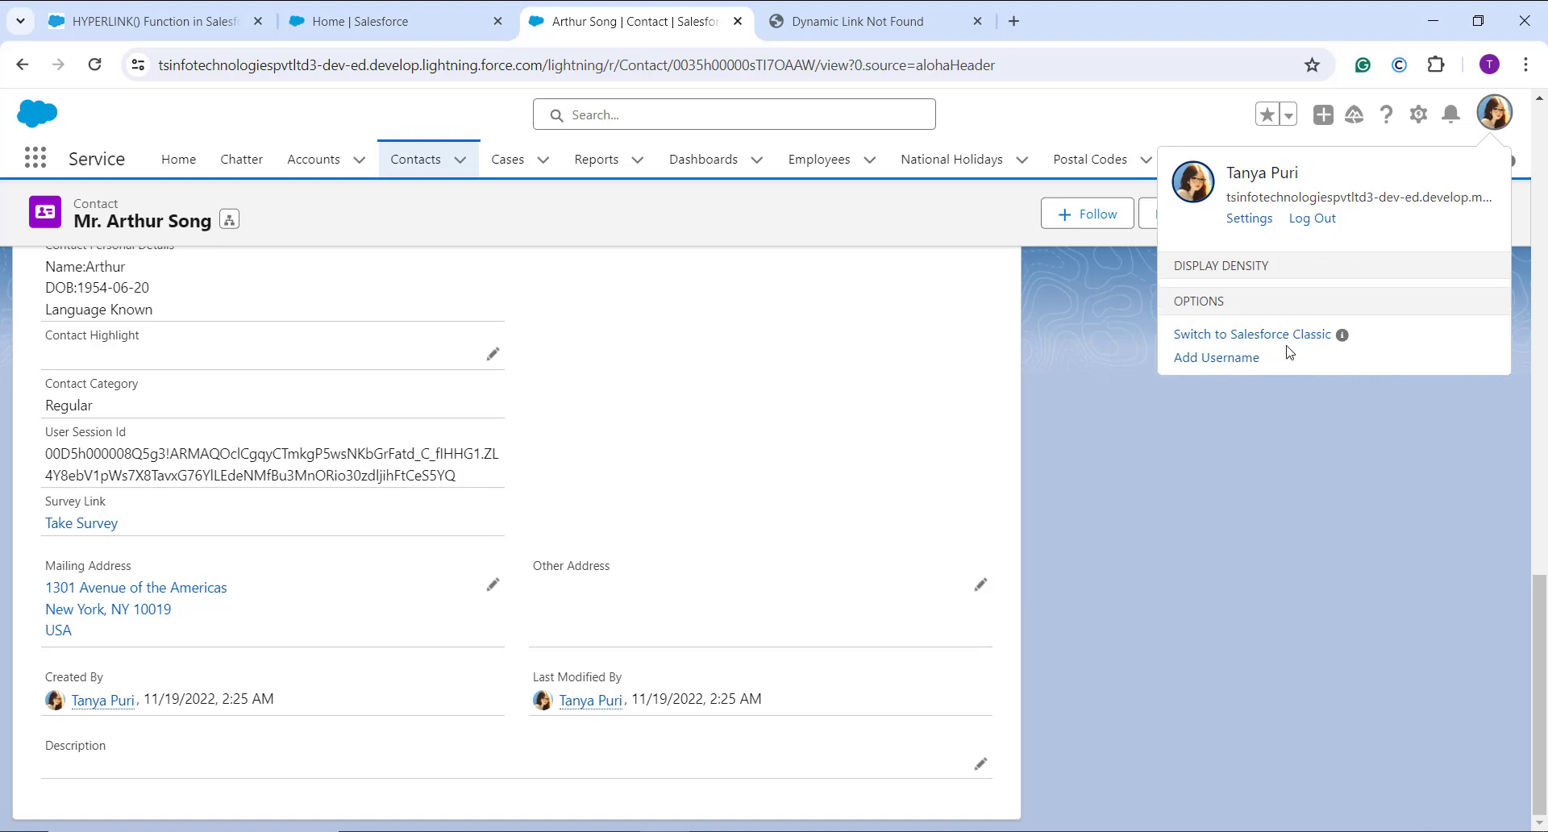
- Switch to Salesforce Classic and open the Setup area
left_click(1288, 413)
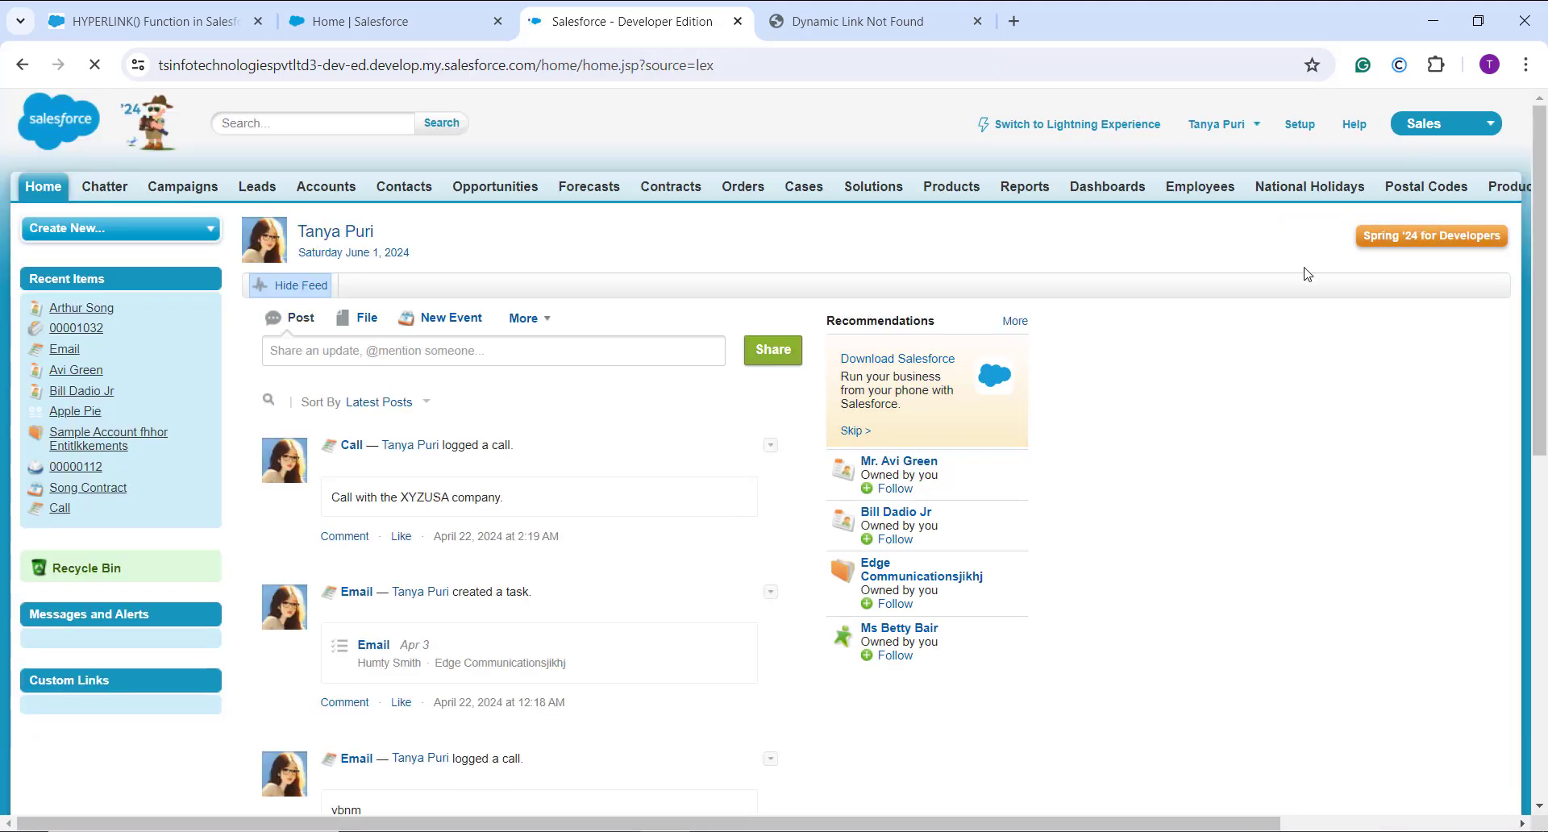
left_click(1297, 125)
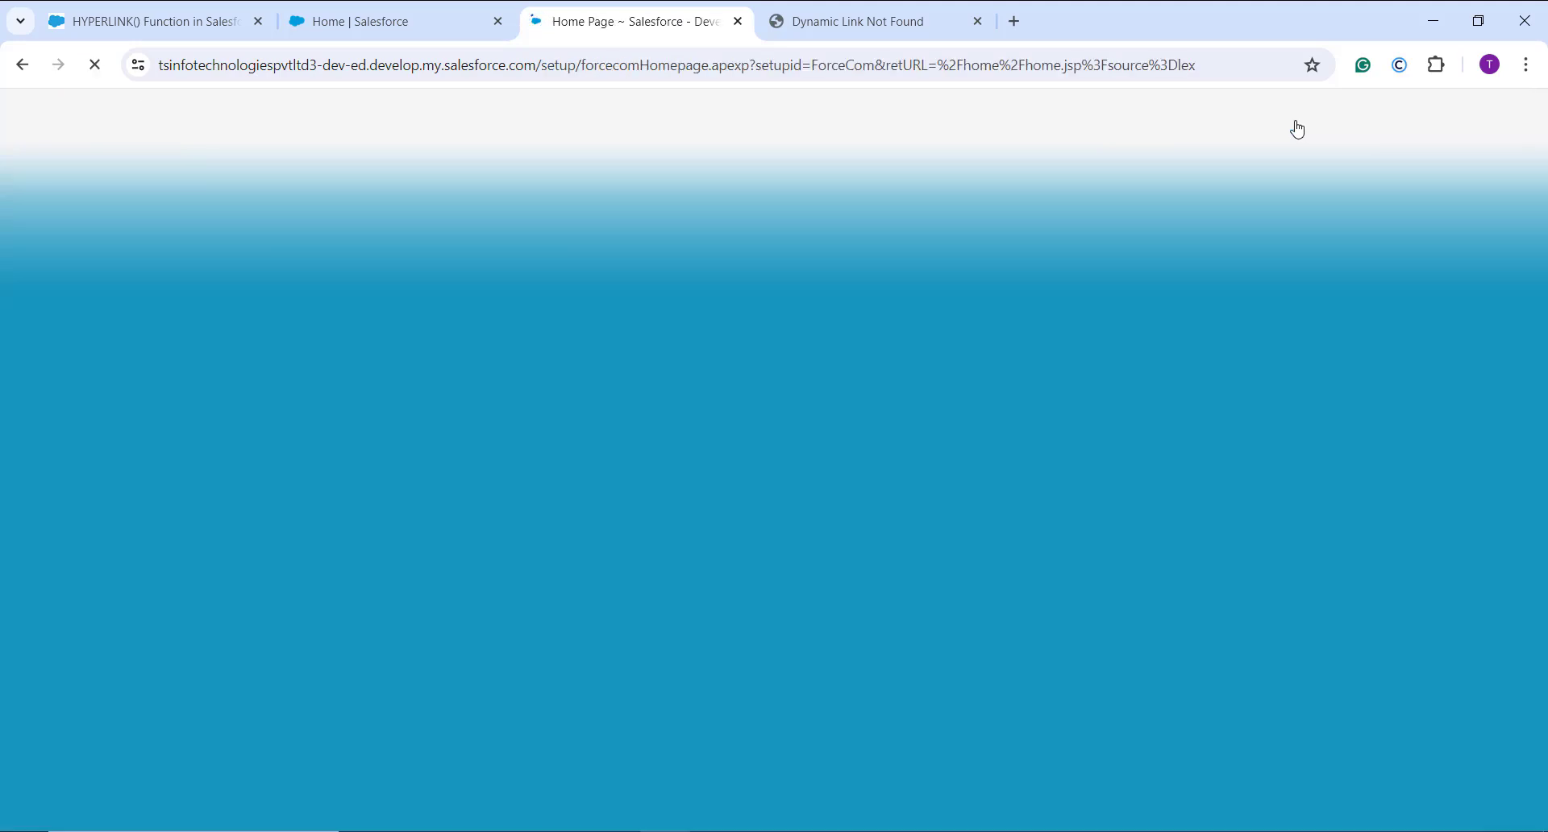
scroll(298, 765, "down", 5)
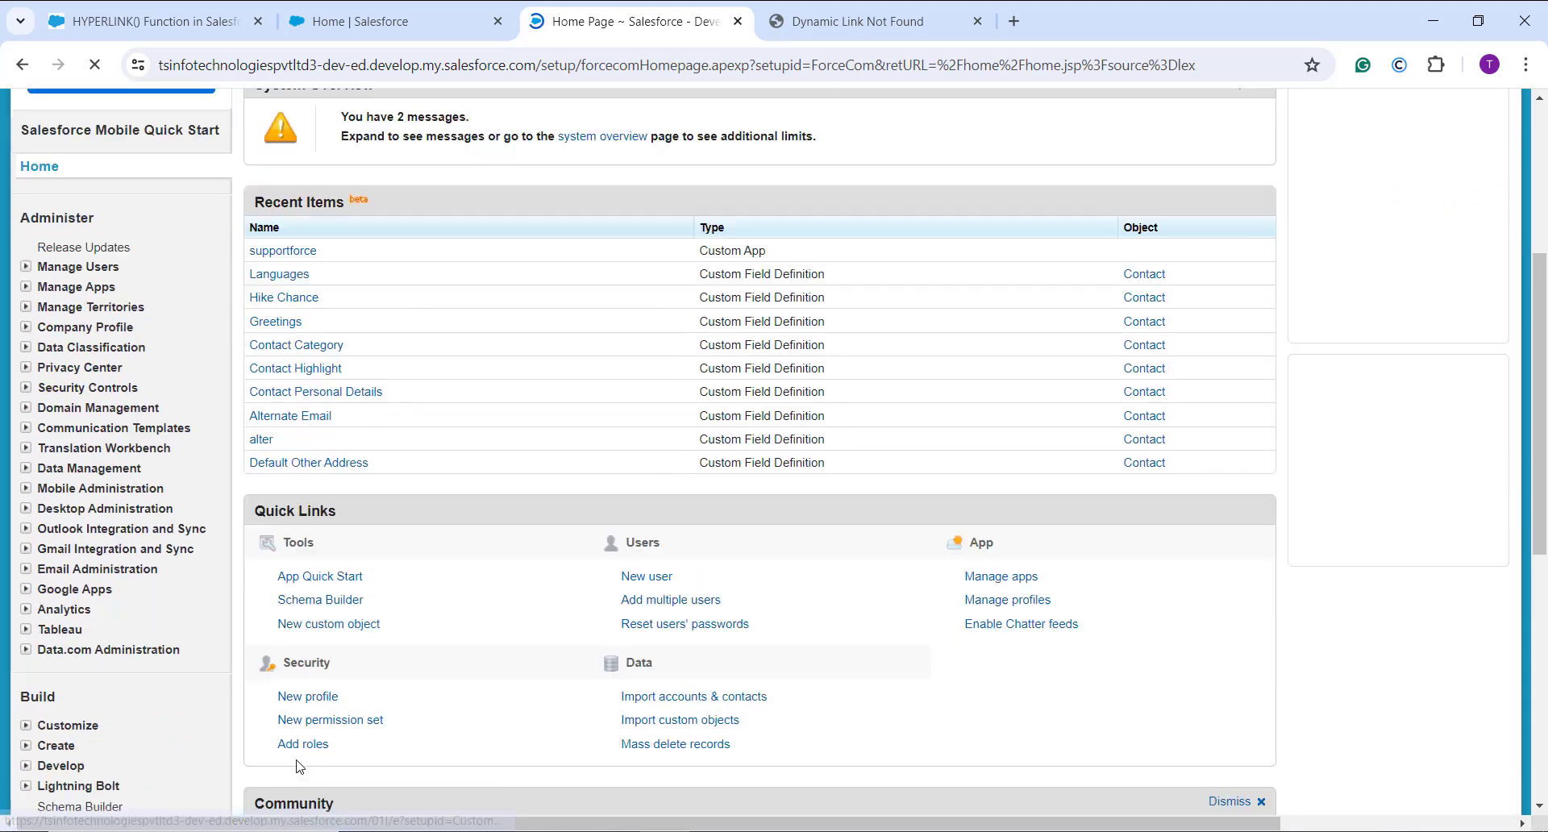
scroll(298, 766, "down", 4)
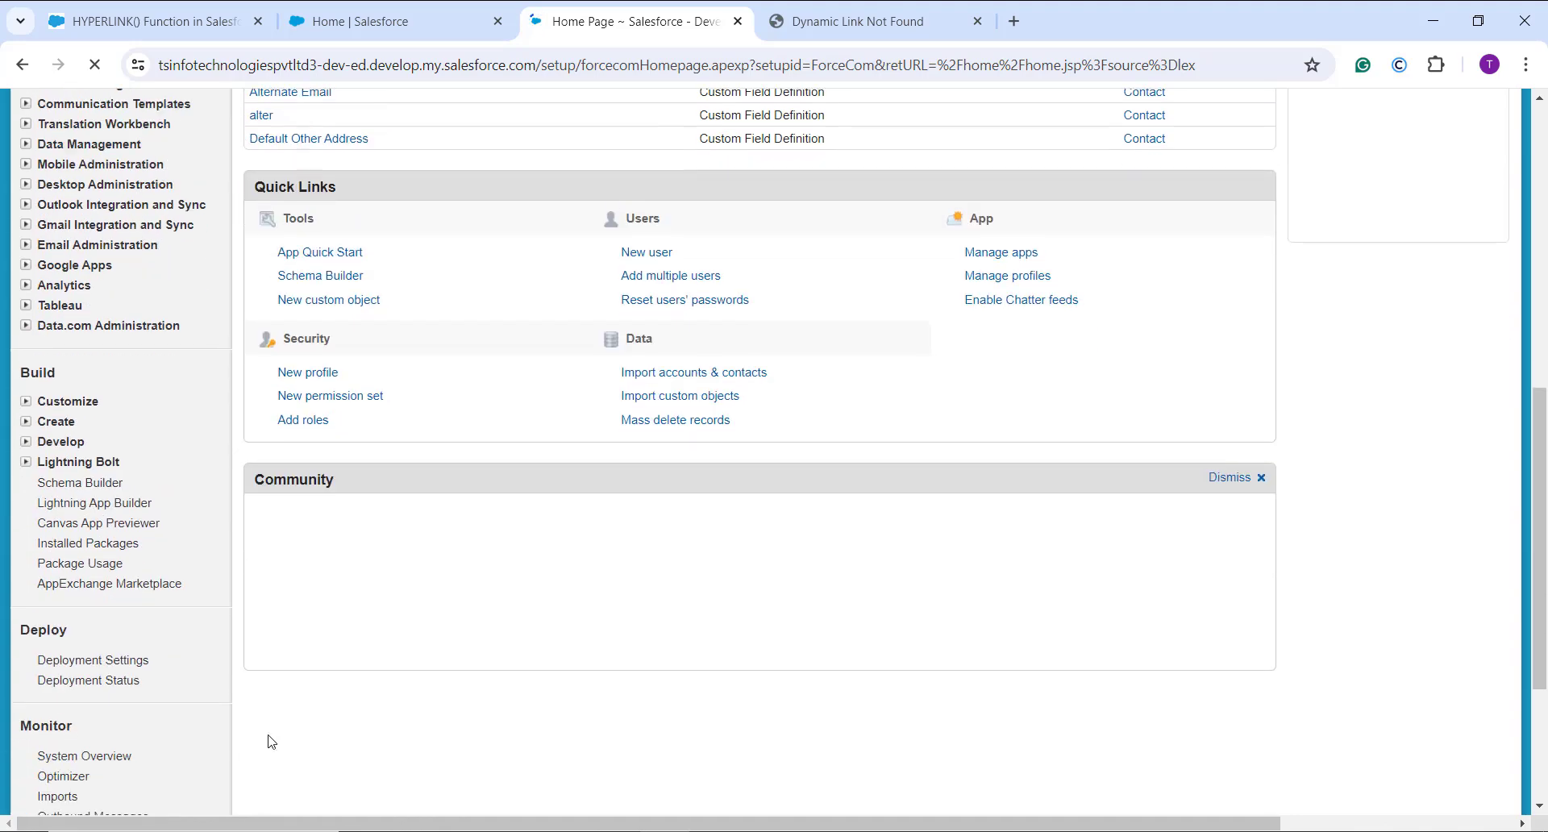
- Open Customize > Products > Fields and start a new Product custom field
left_click(26, 398)
scroll(125, 436, "down", 3)
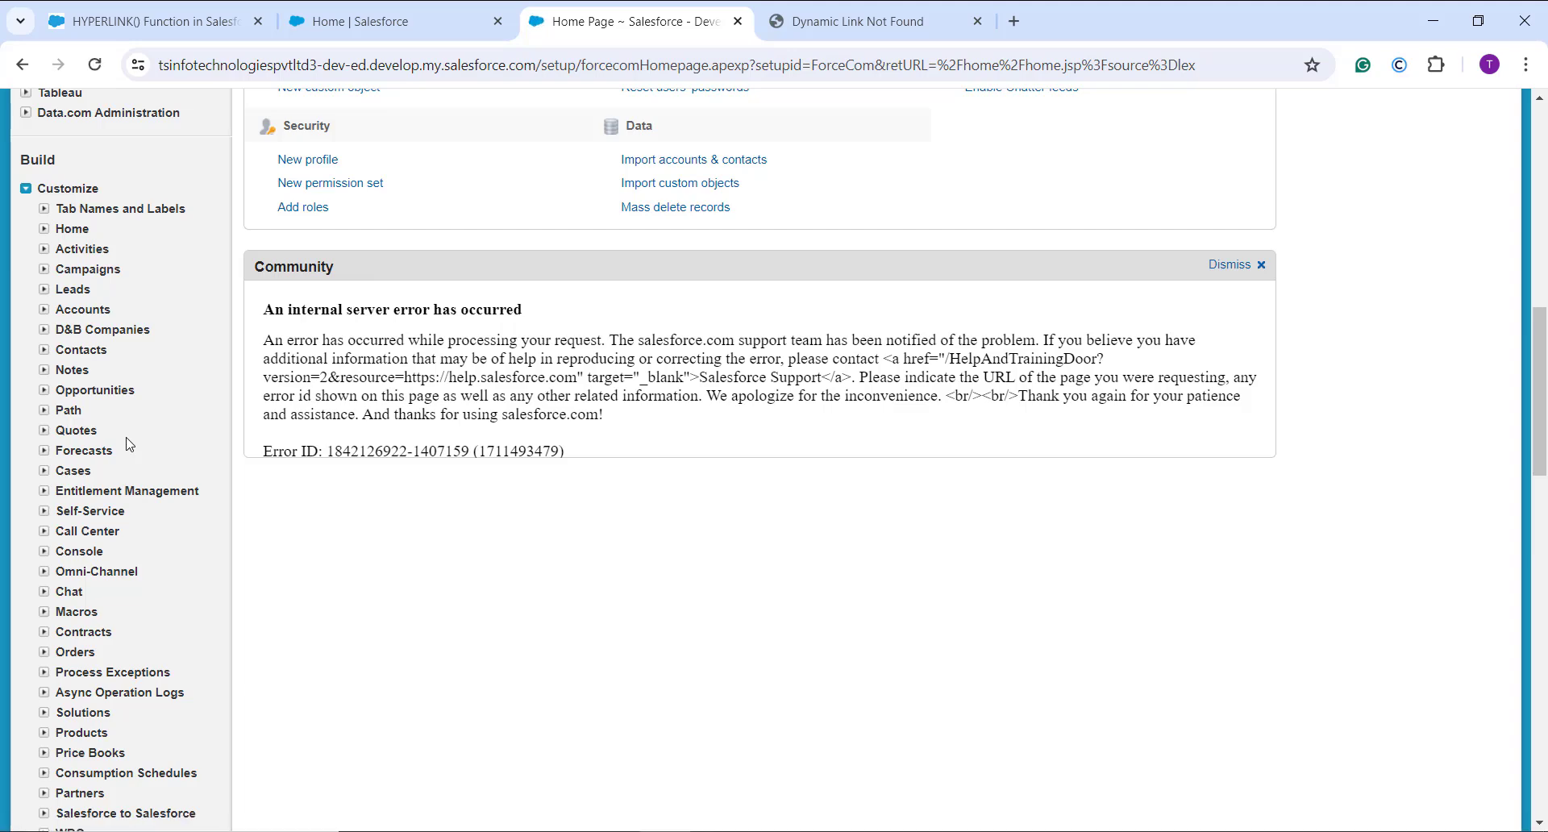
scroll(81, 564, "down", 2)
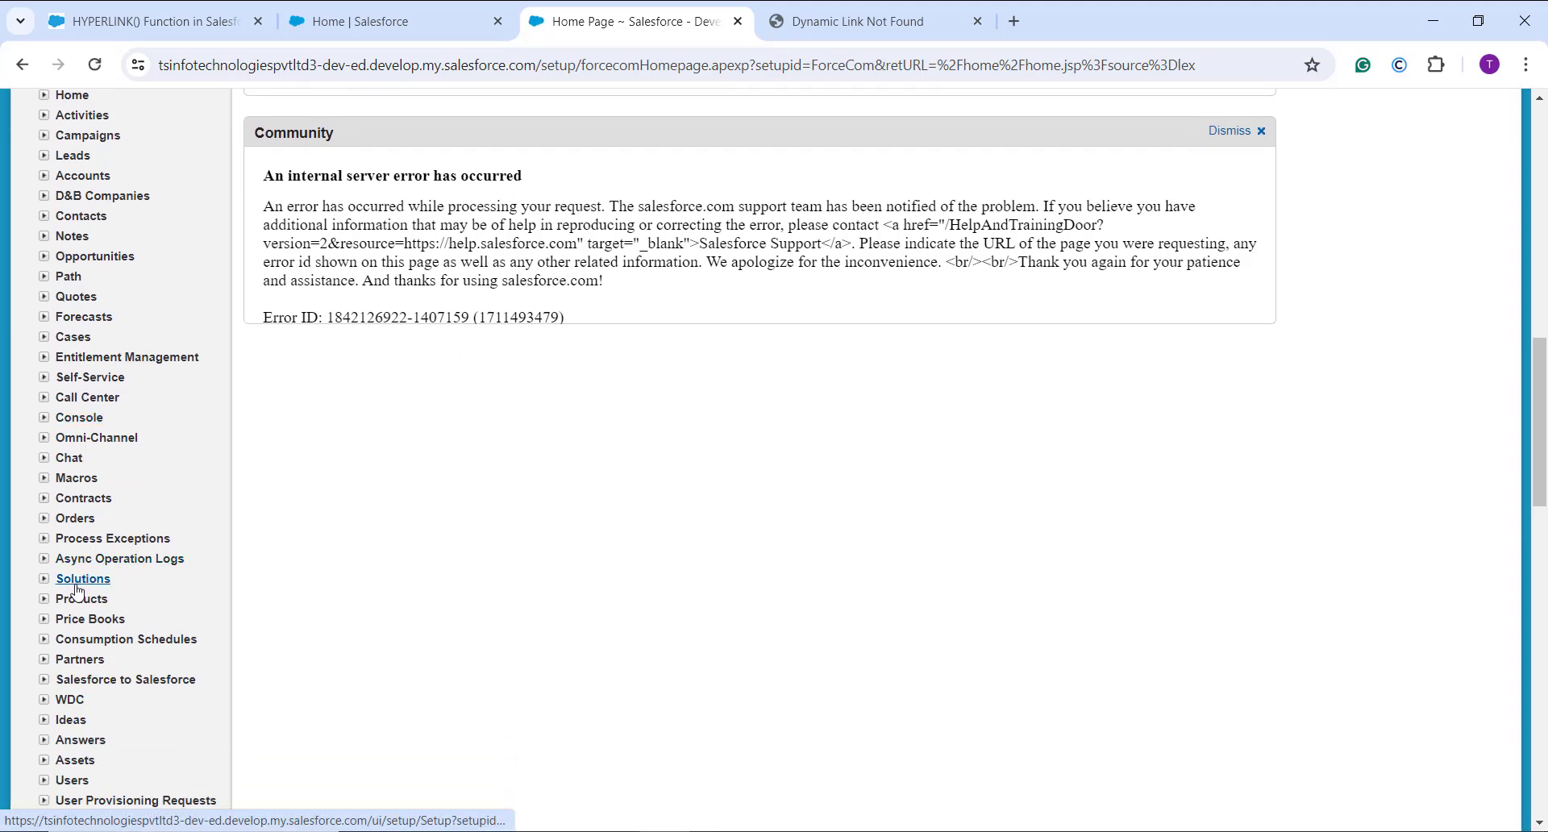
left_click(44, 602)
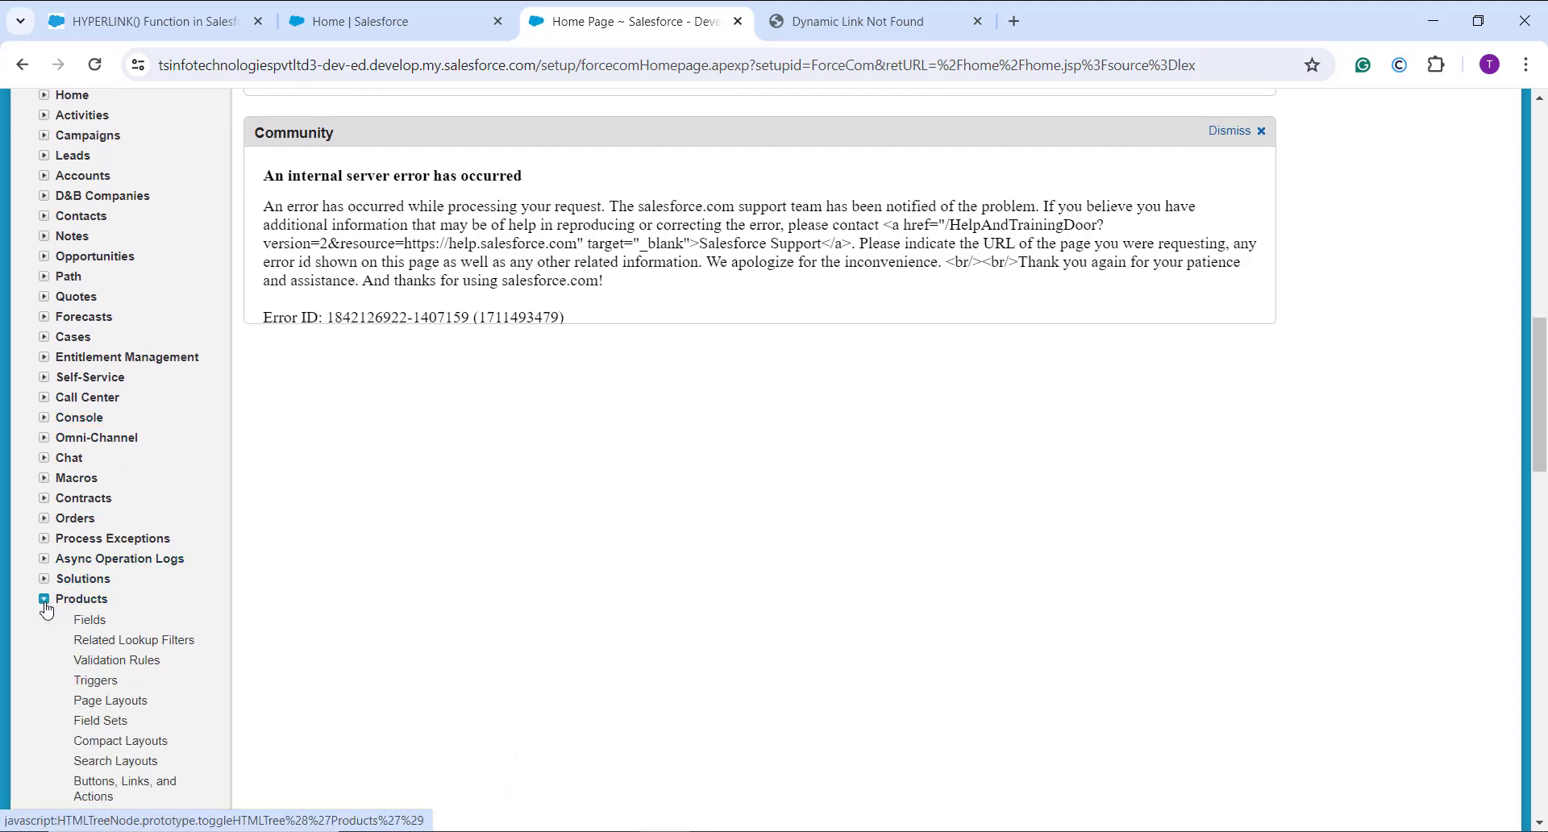
left_click(90, 620)
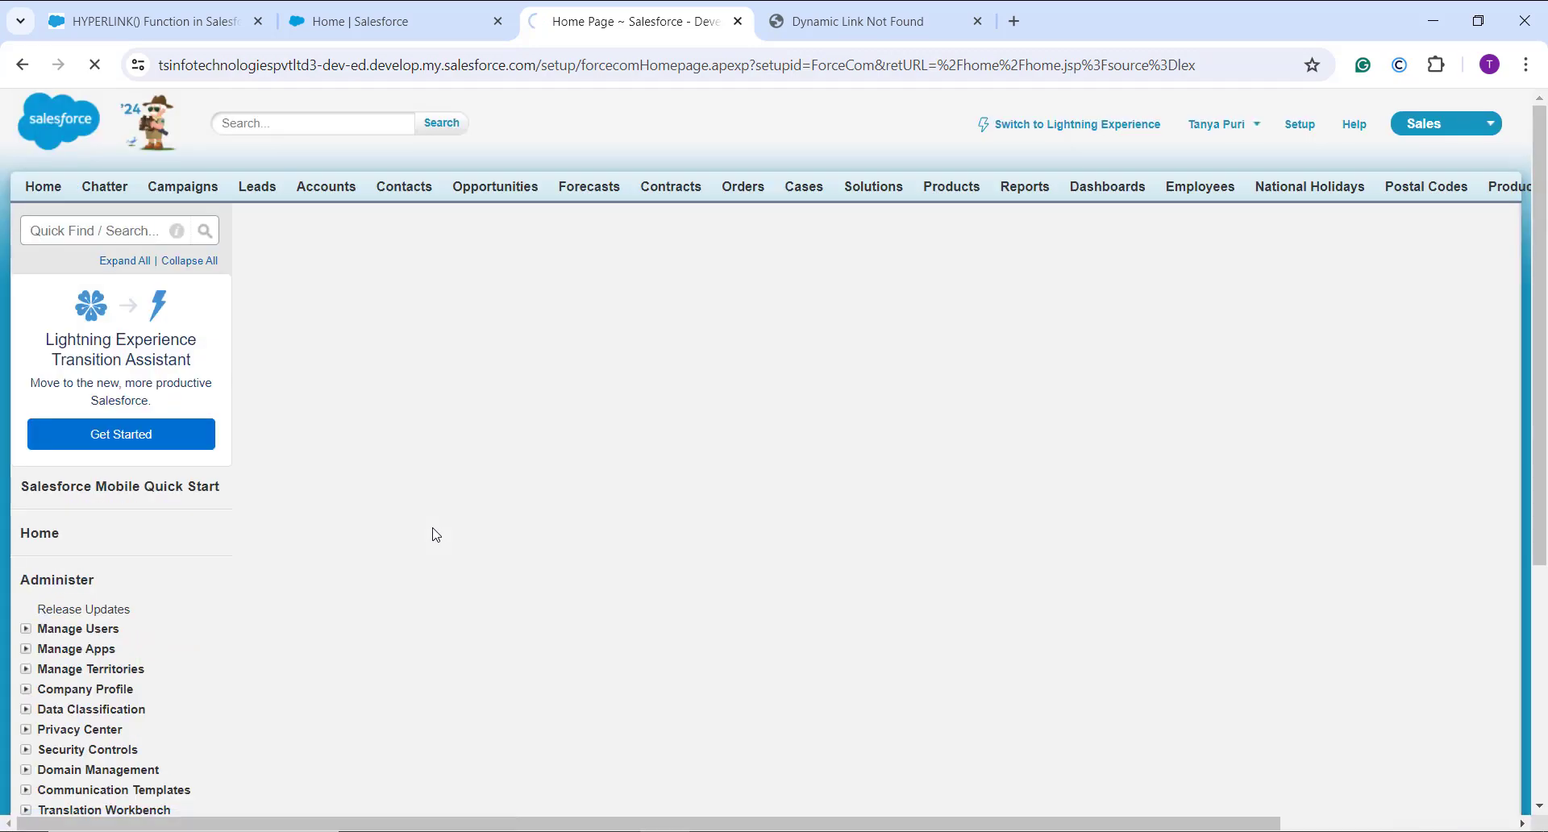
scroll(532, 509, "down", 7)
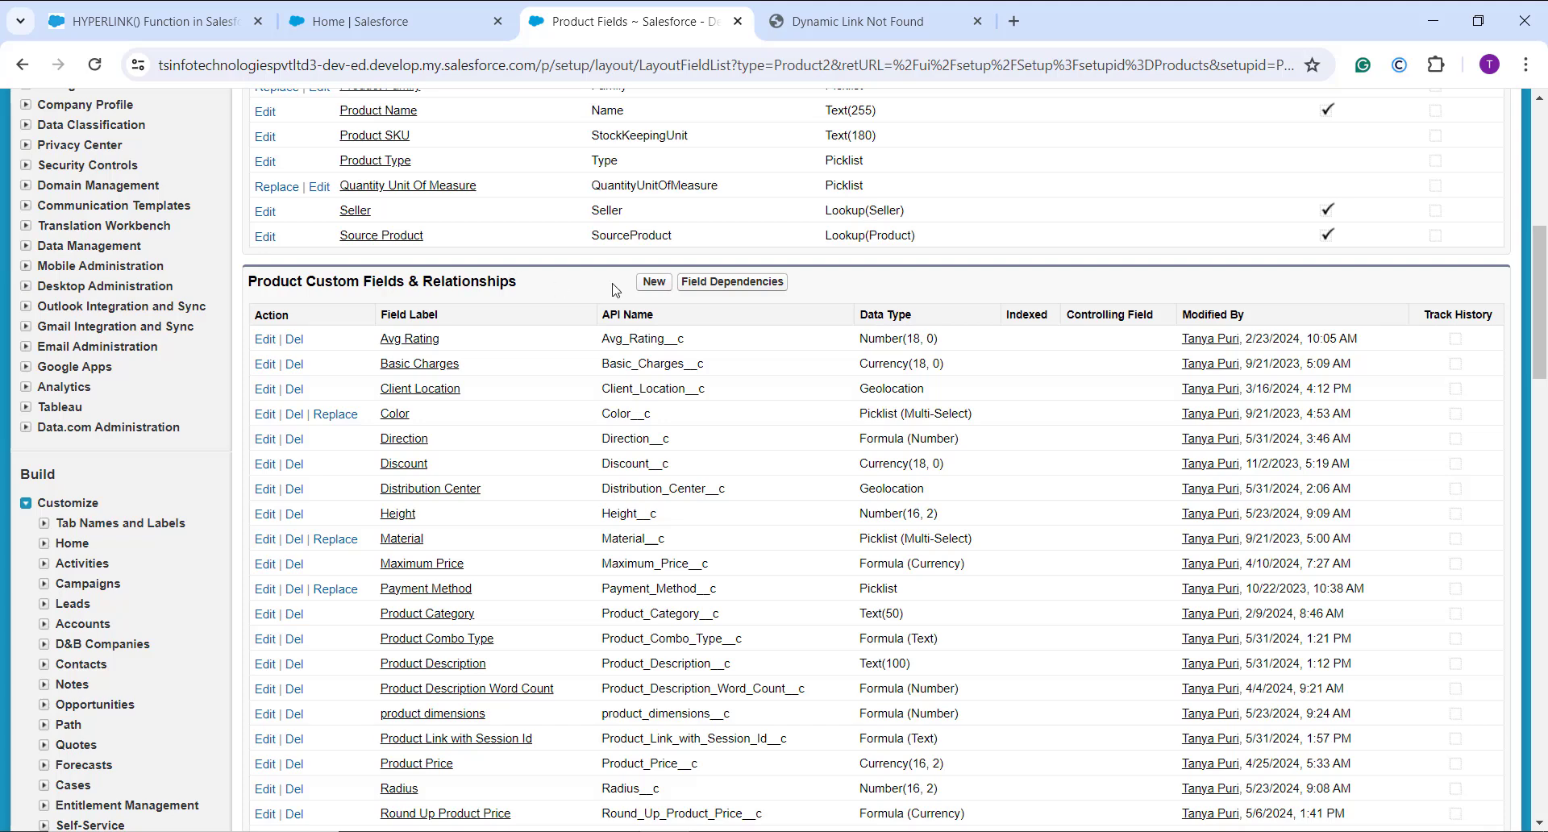
left_click(653, 282)
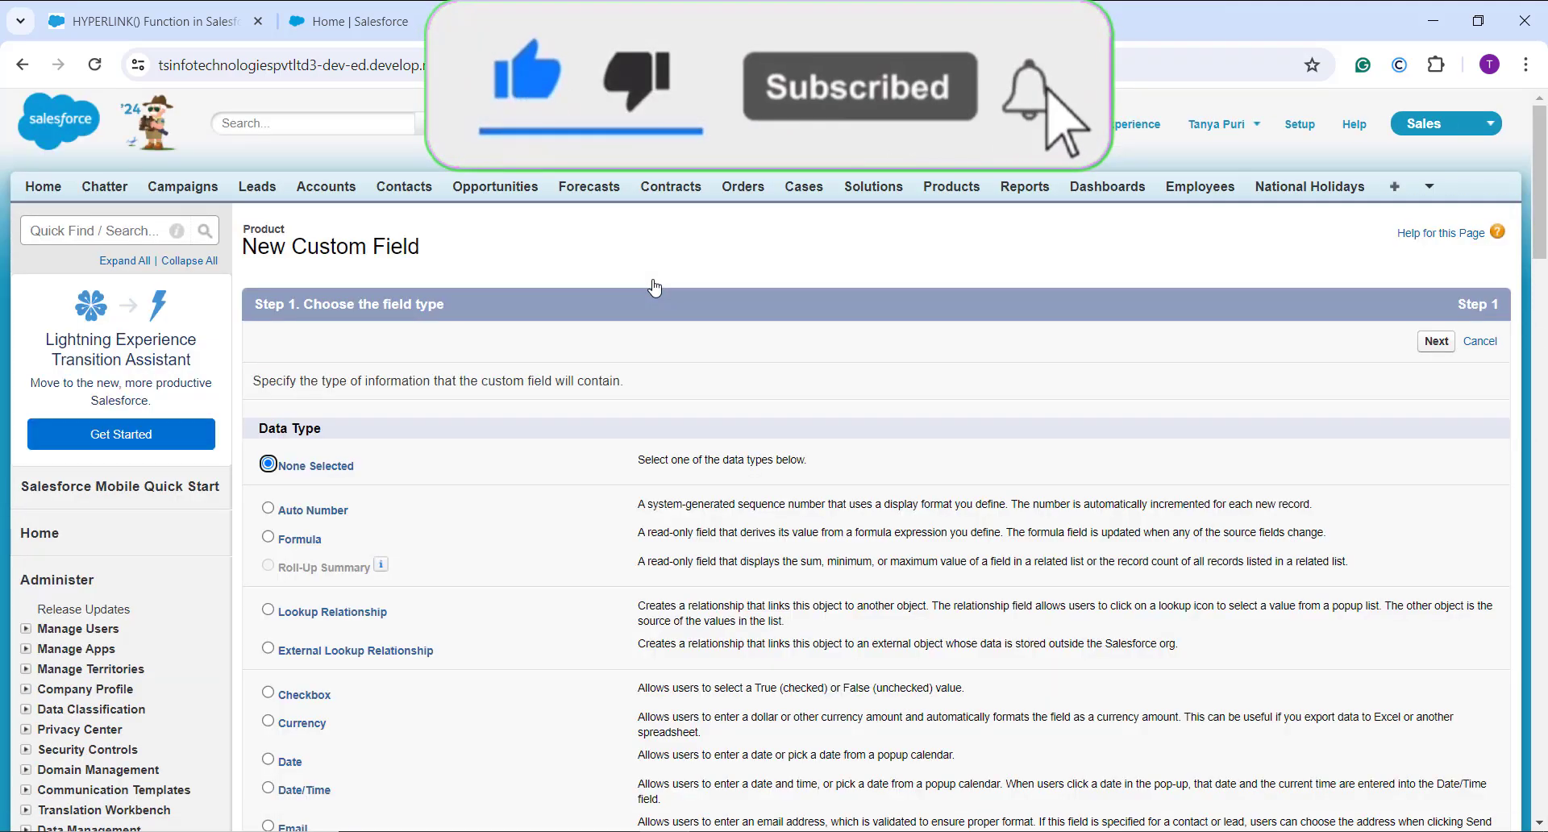
- Define a Formula field labelled 'Product Manual' with a Text return type
left_click(300, 540)
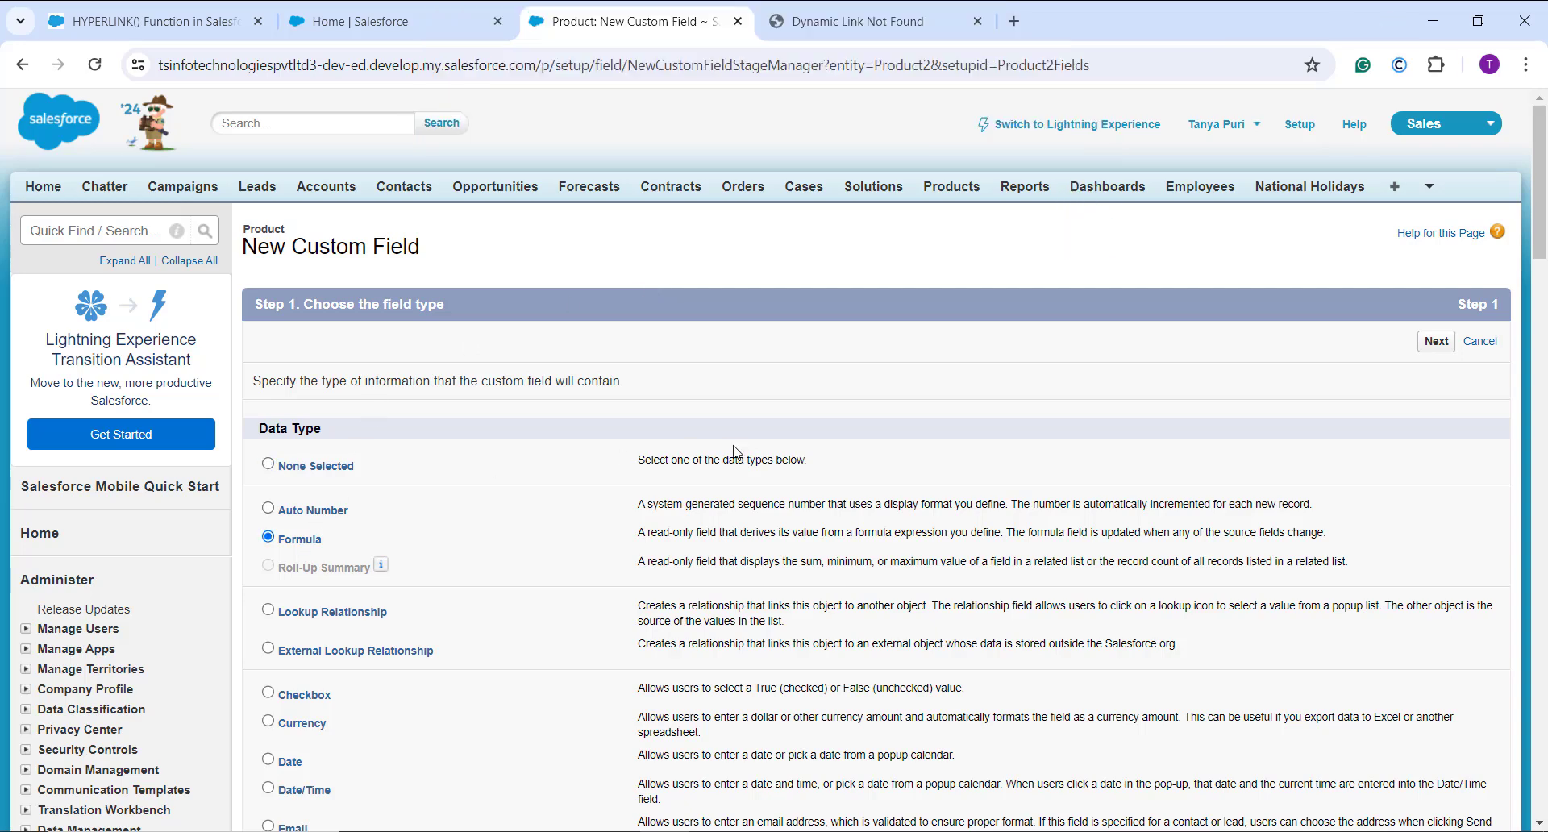
left_click(1443, 343)
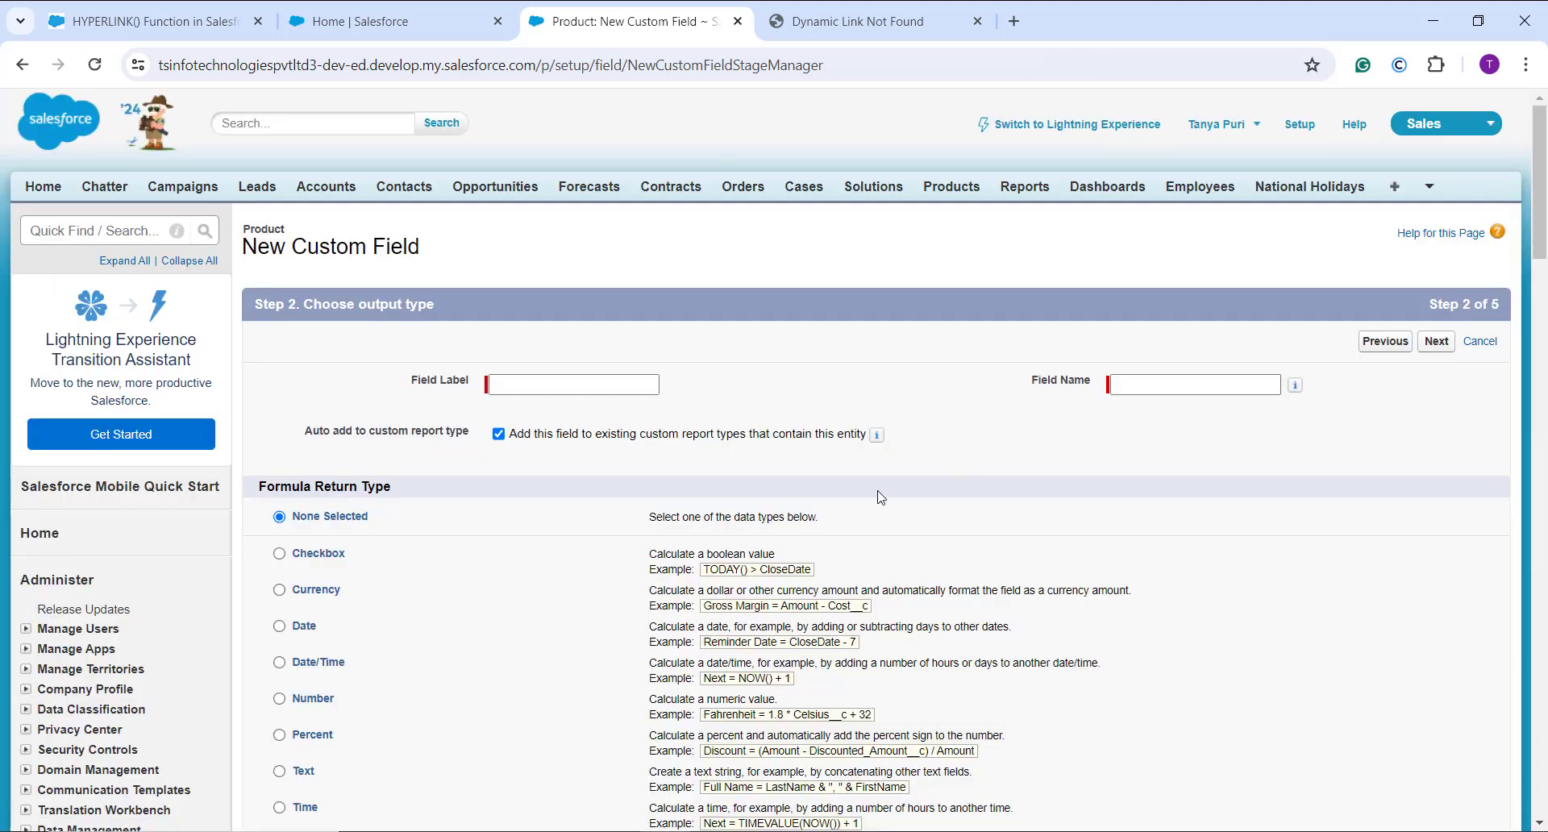
left_click(609, 383)
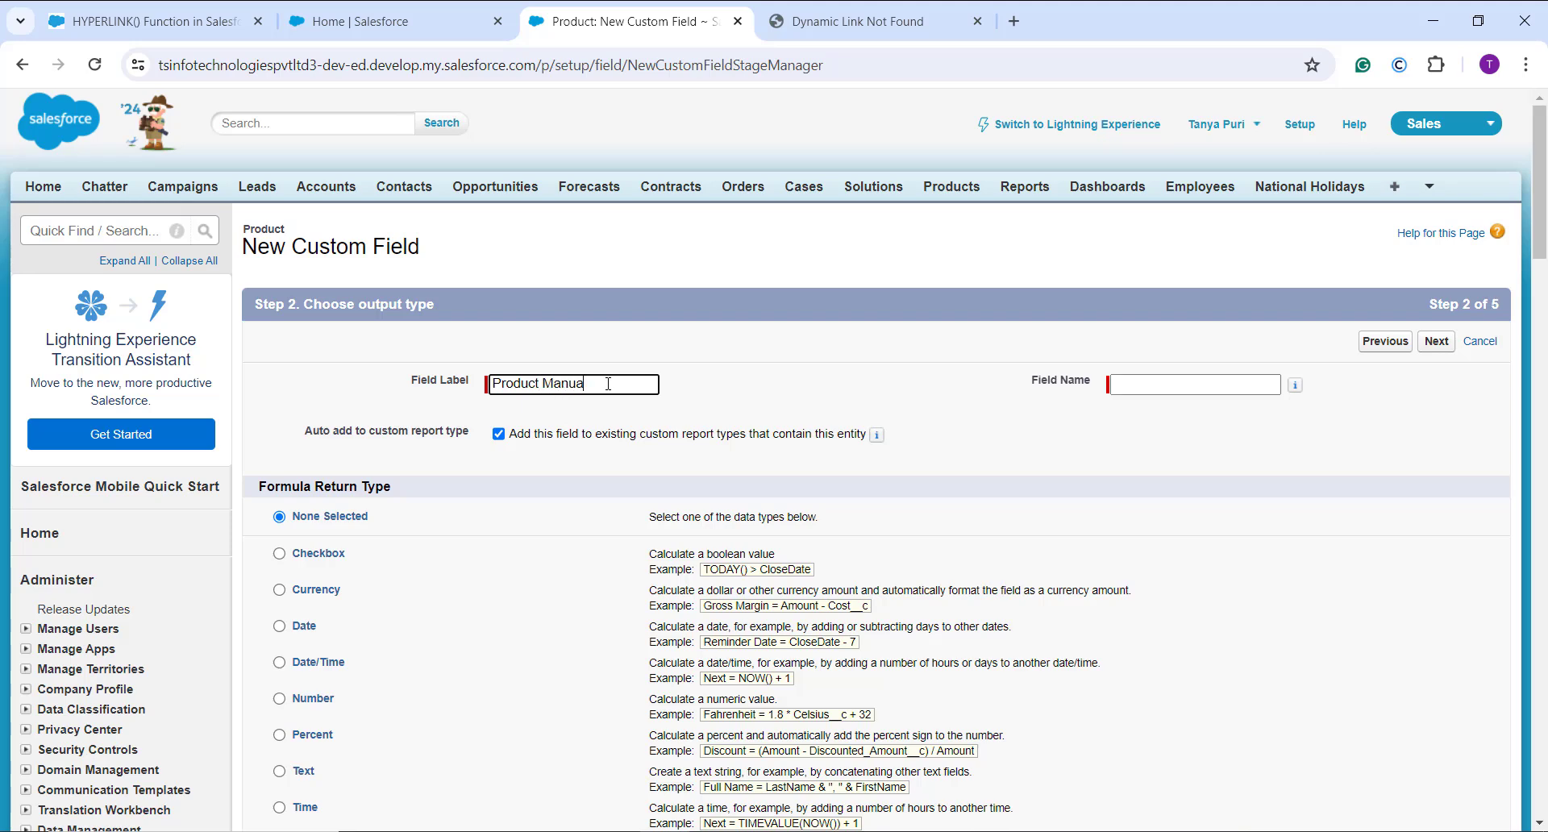
left_click(1169, 374)
scroll(798, 589, "down", 2)
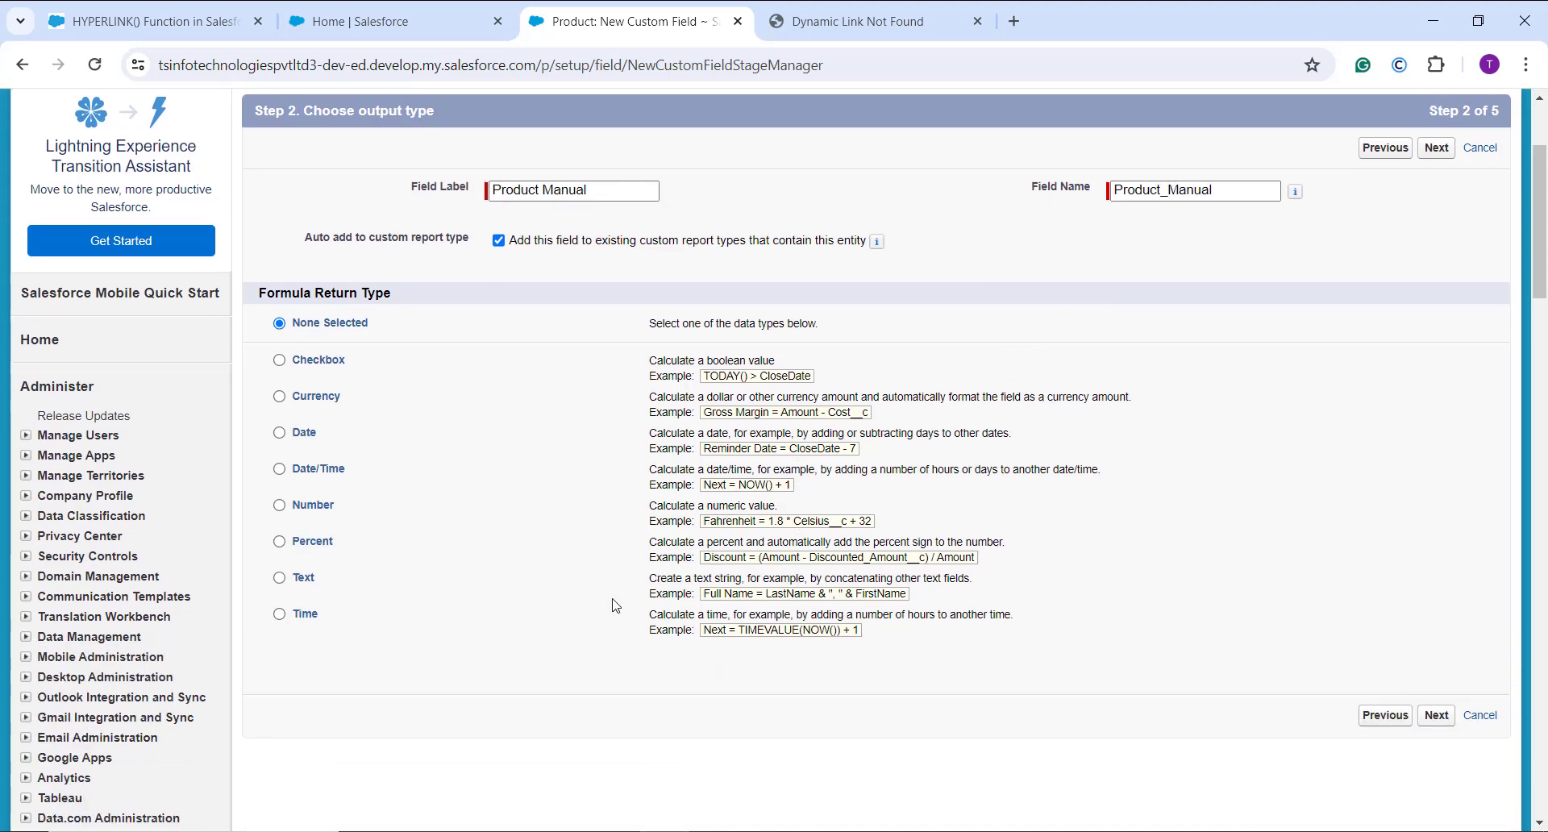
left_click(298, 582)
left_click(1436, 718)
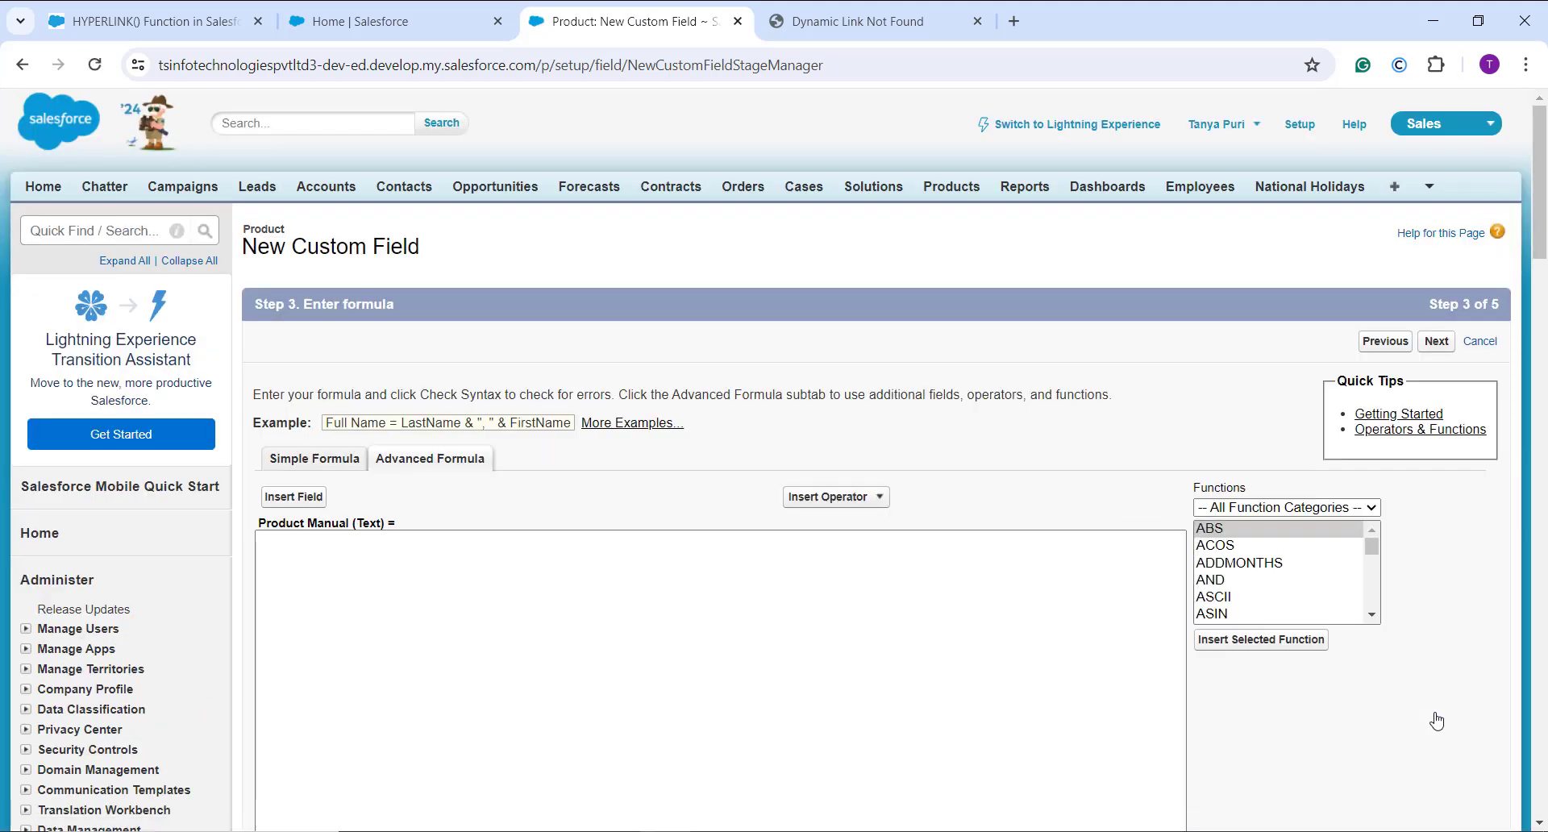
- Insert the HYPERLINK function from the Text function category into the formula
left_click(1234, 509)
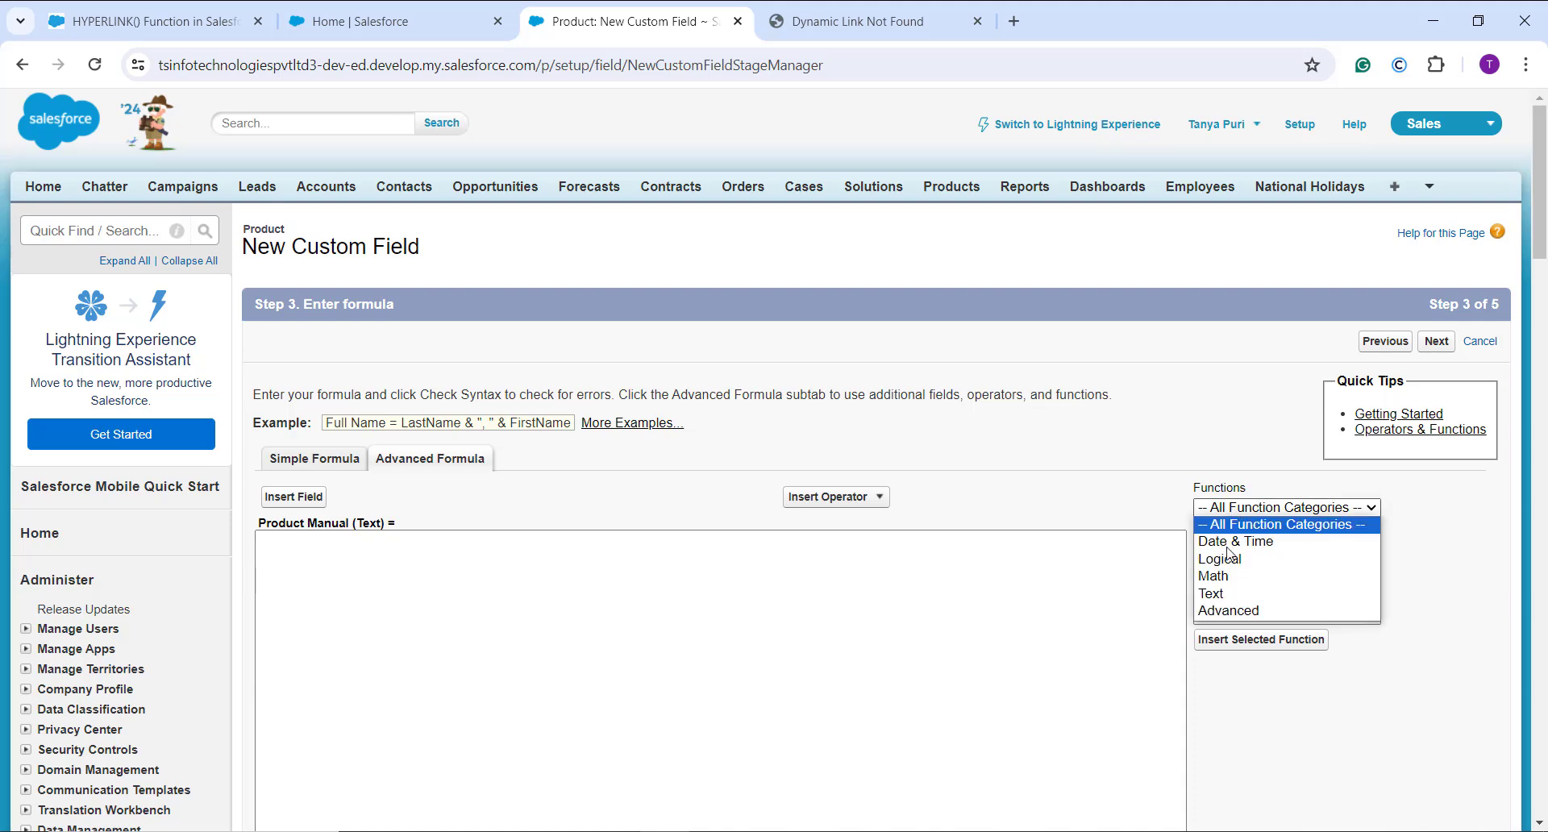
left_click(1219, 594)
scroll(1244, 574, "down", 1)
left_click(1246, 586)
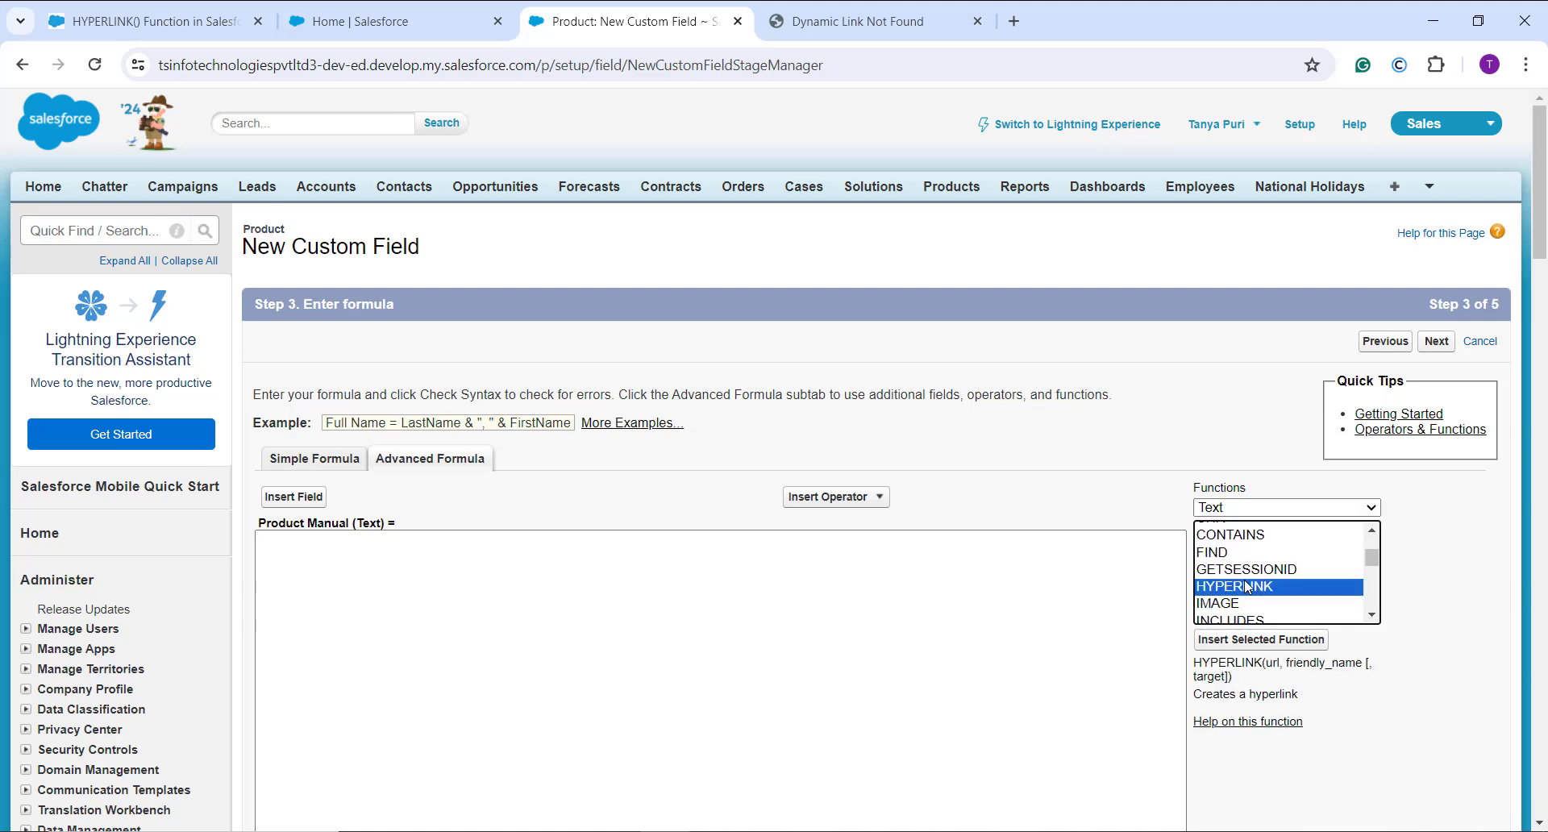
left_click(1245, 641)
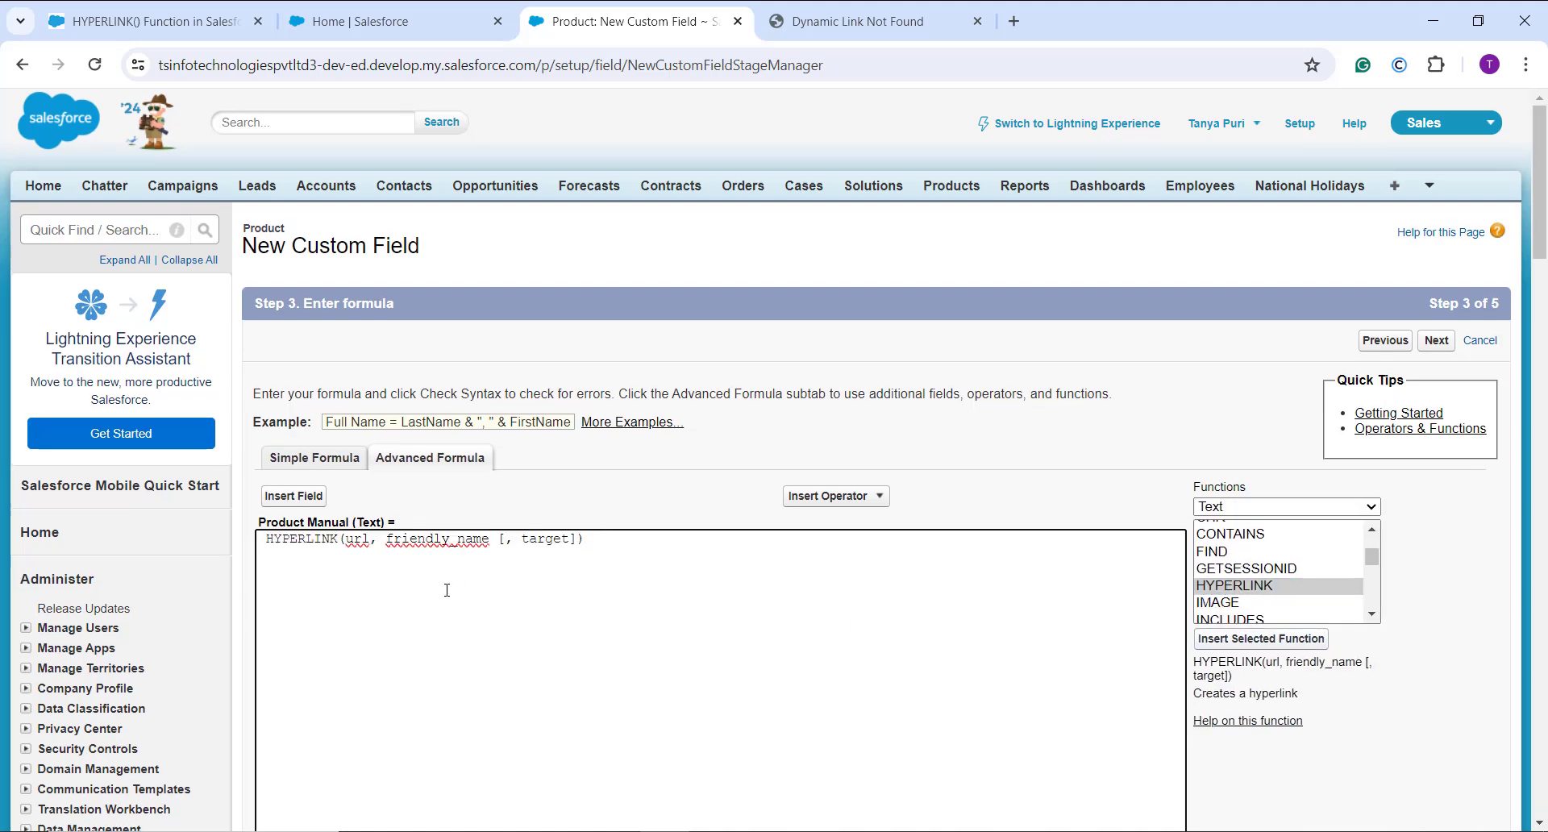
scroll(447, 590, "down", 3)
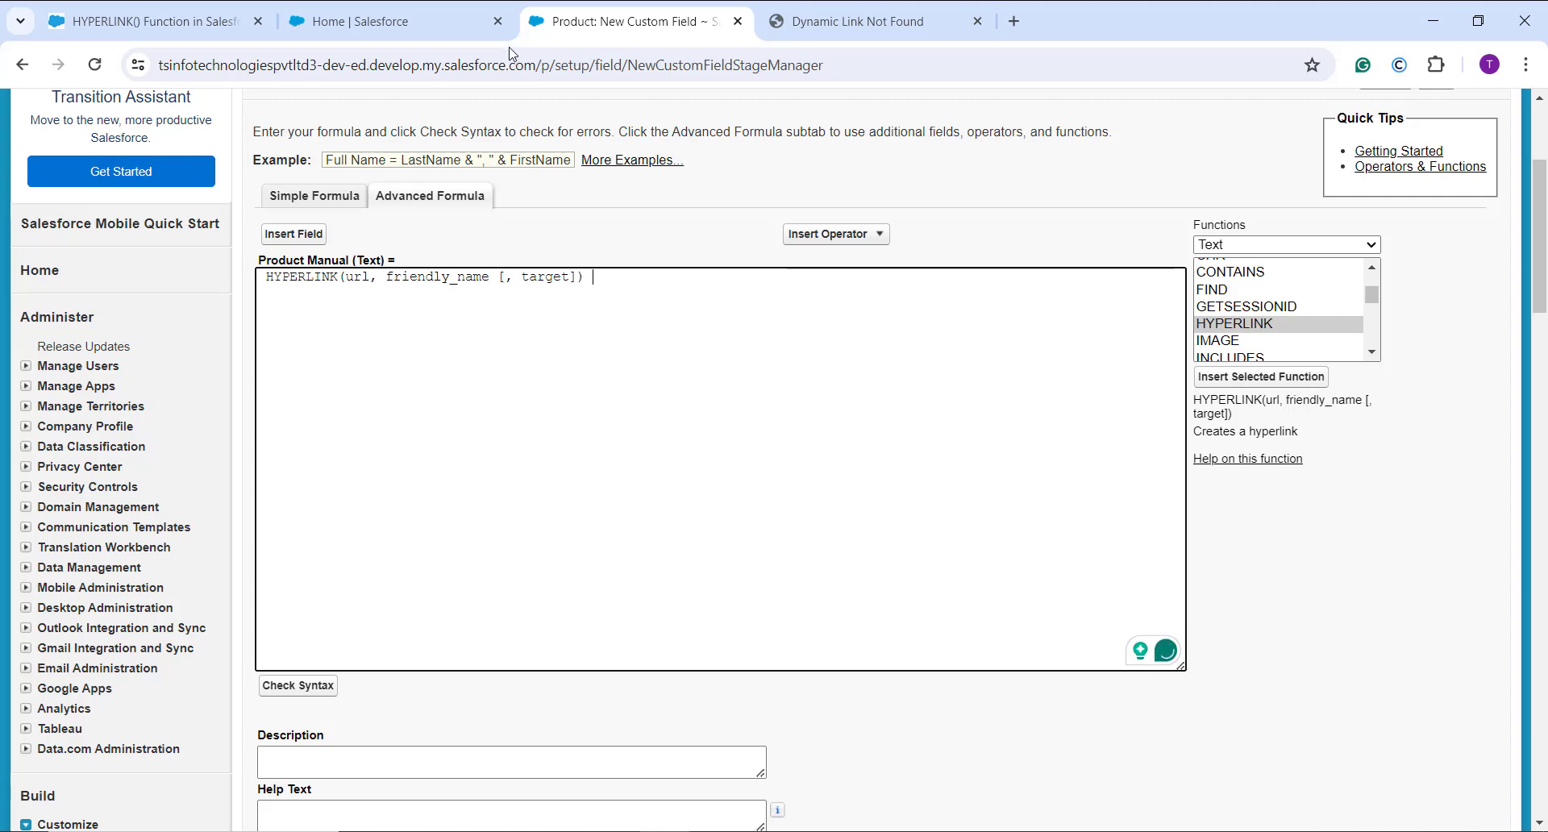
- Replace it with the full manual PDF HYPERLINK formula labelled 'Open Product Manual' and check syntax
key("ctrl+a")
type("HYPERLINK(\"https://www.tsinfo.com/iphone15_techproducts_manual.pdf\", \"Open Product Manual\")")
left_click(320, 689)
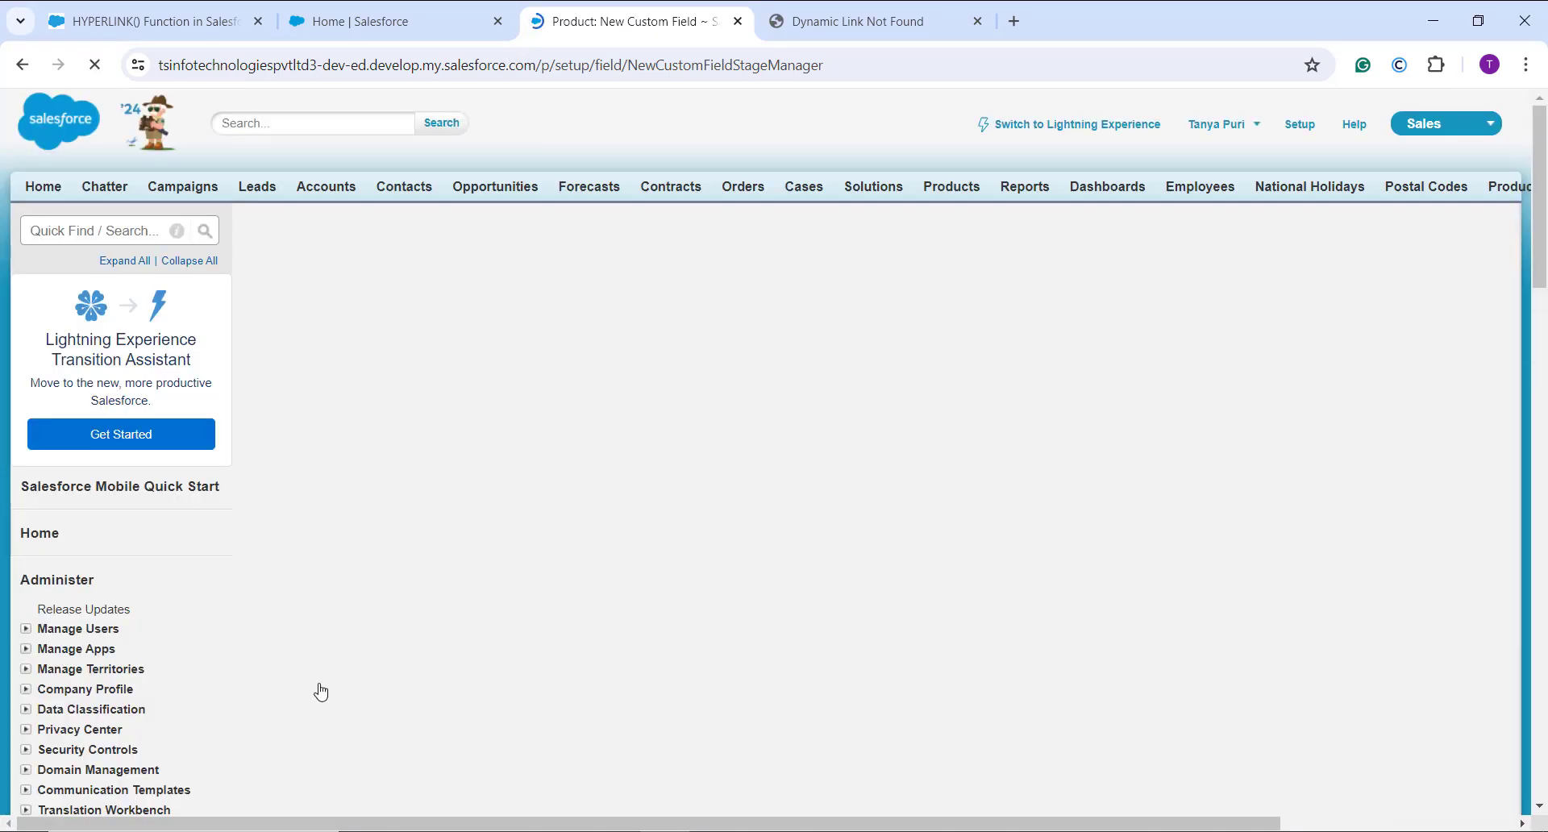
scroll(495, 606, "down", 1)
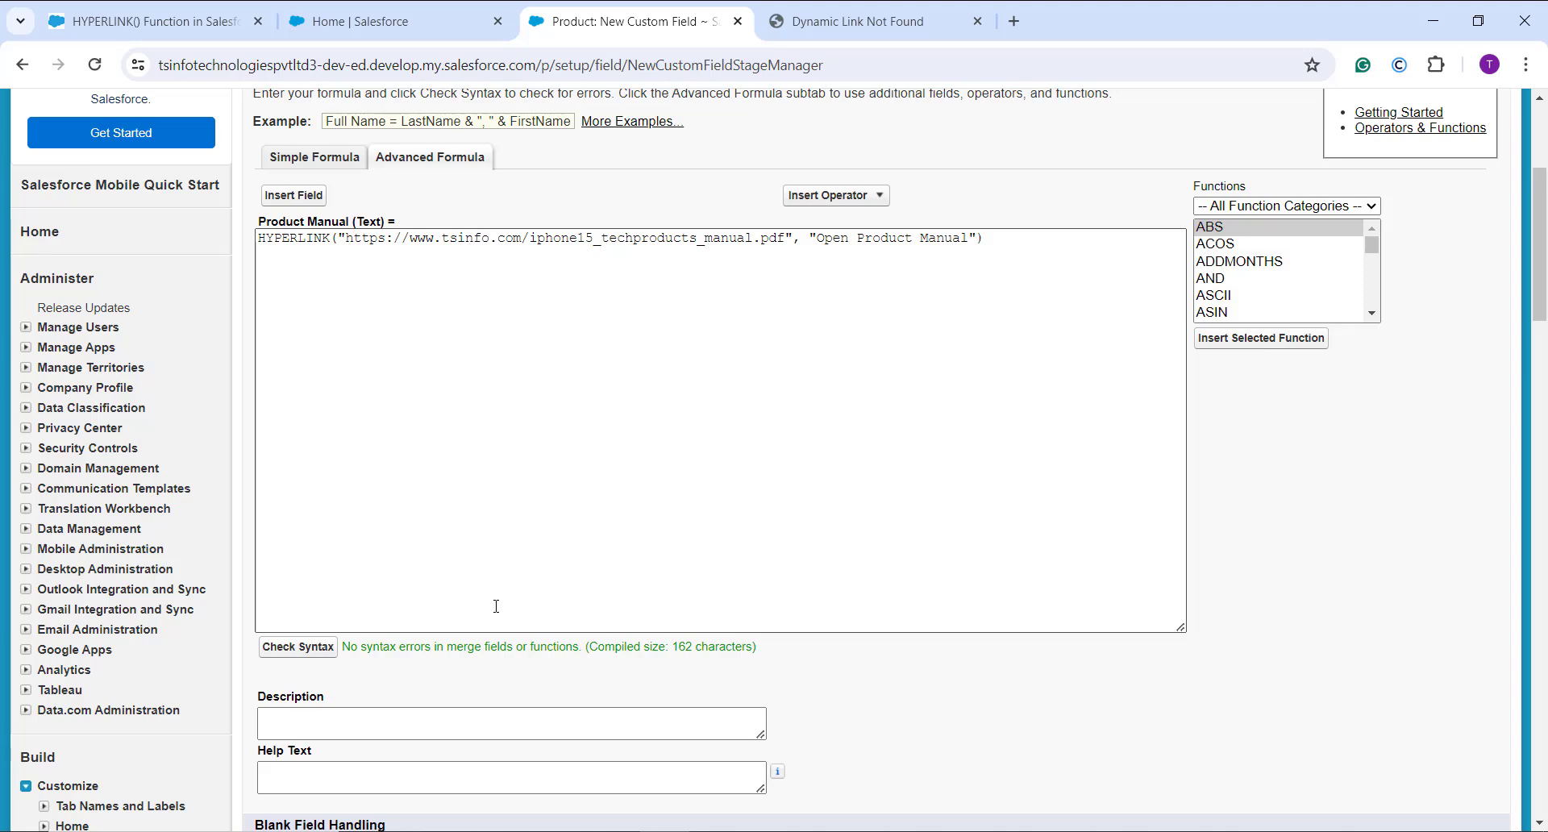
scroll(495, 607, "down", 4)
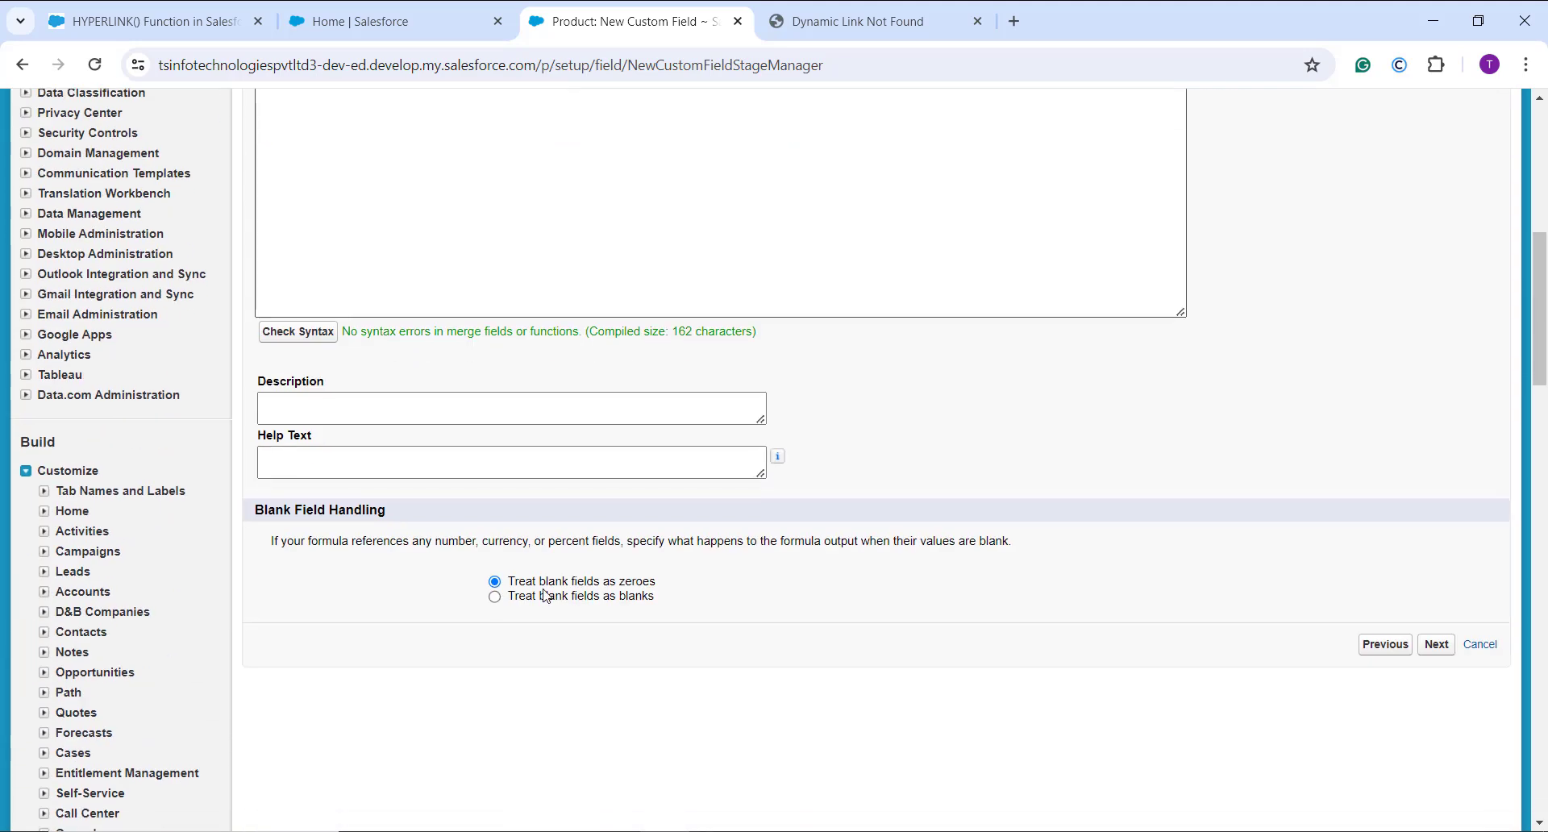
scroll(708, 423, "up", 8)
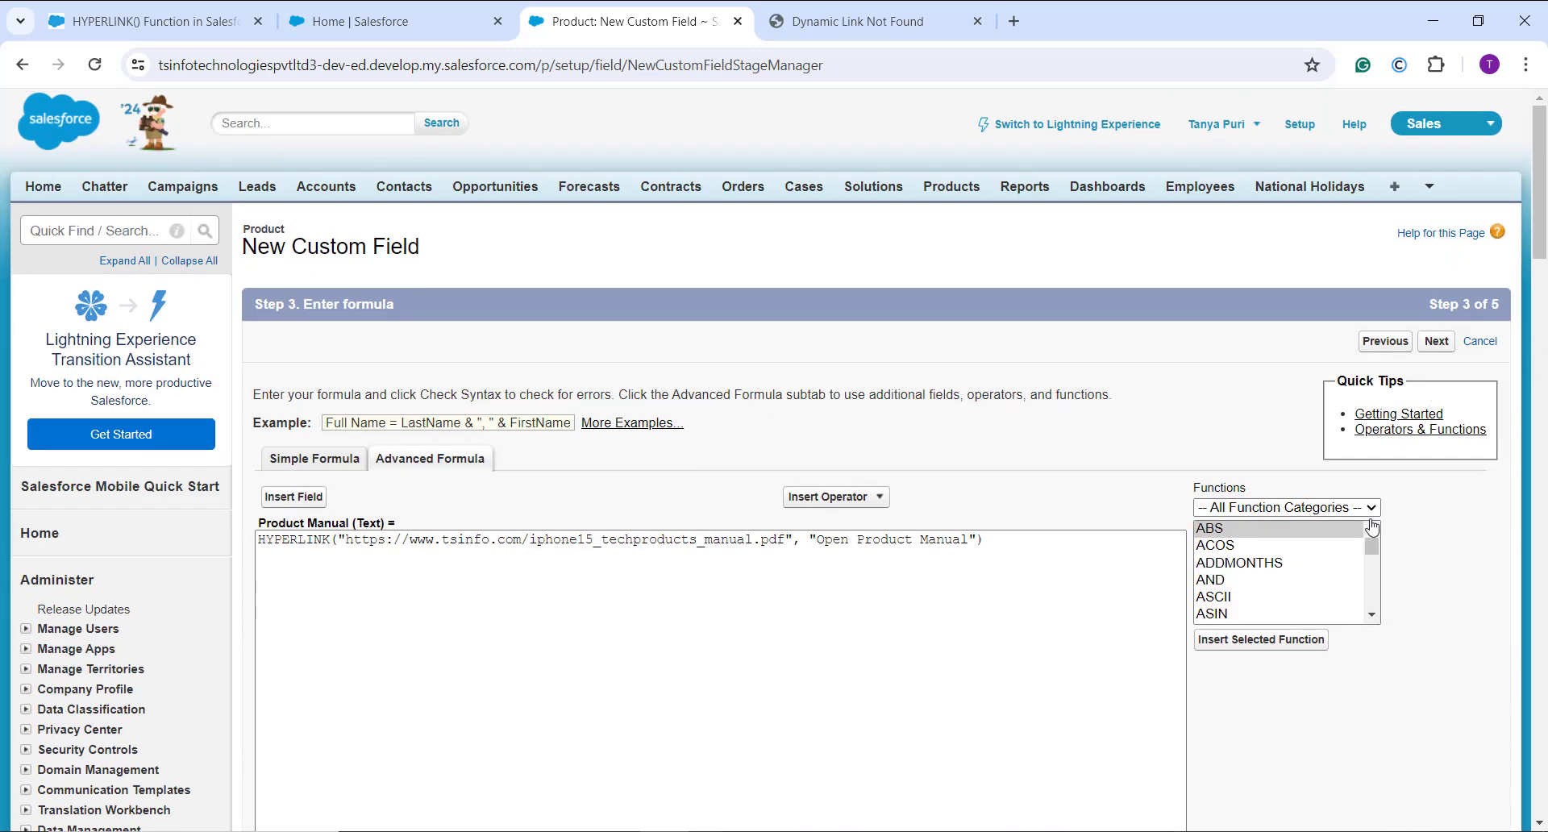
- Save Product Manual with default field security on Product Layout, then go to Products
left_click(1435, 341)
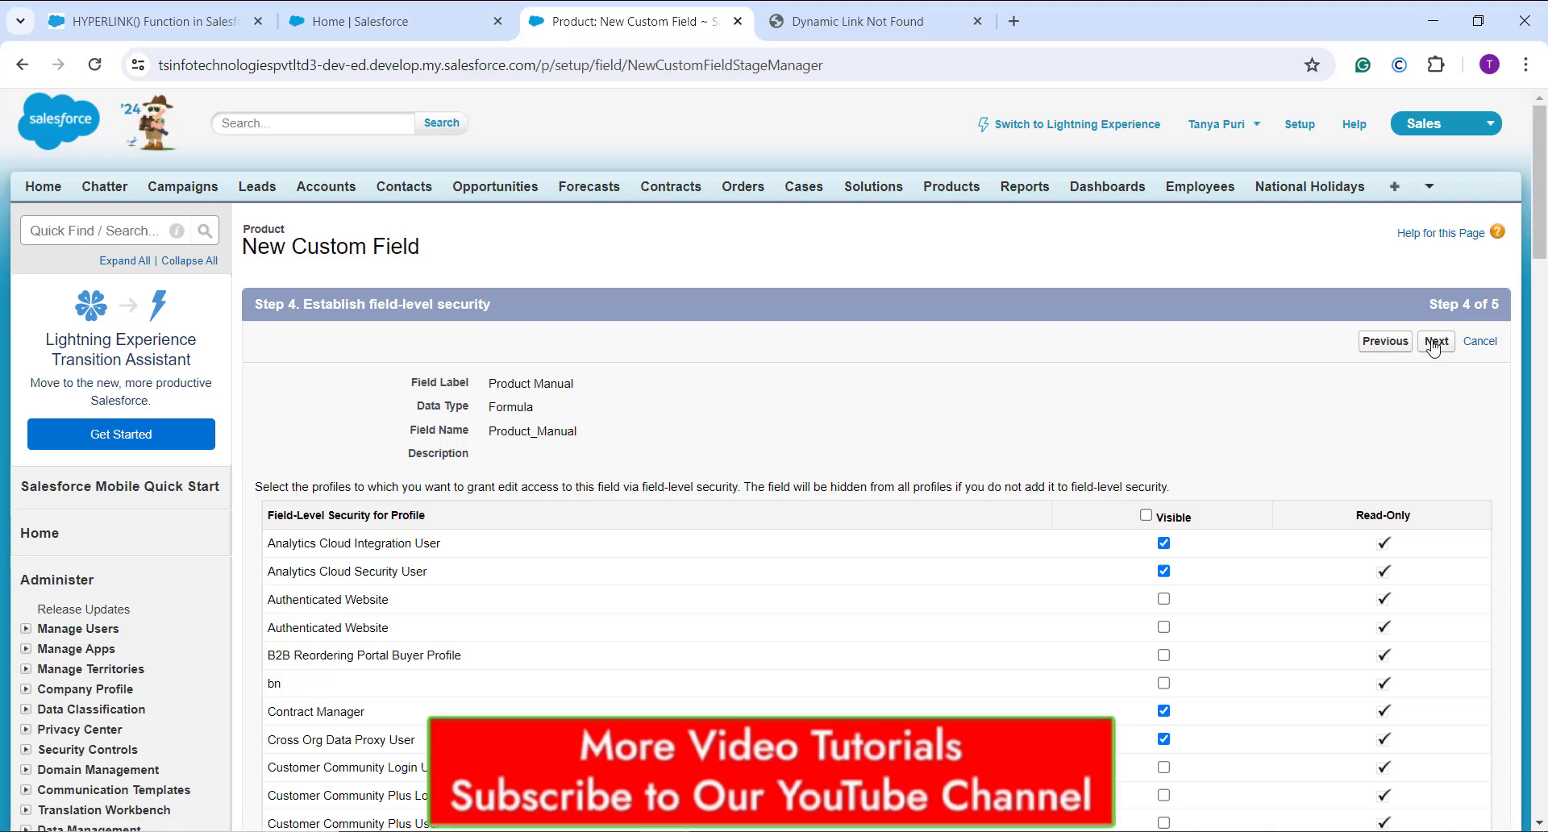
left_click(1435, 341)
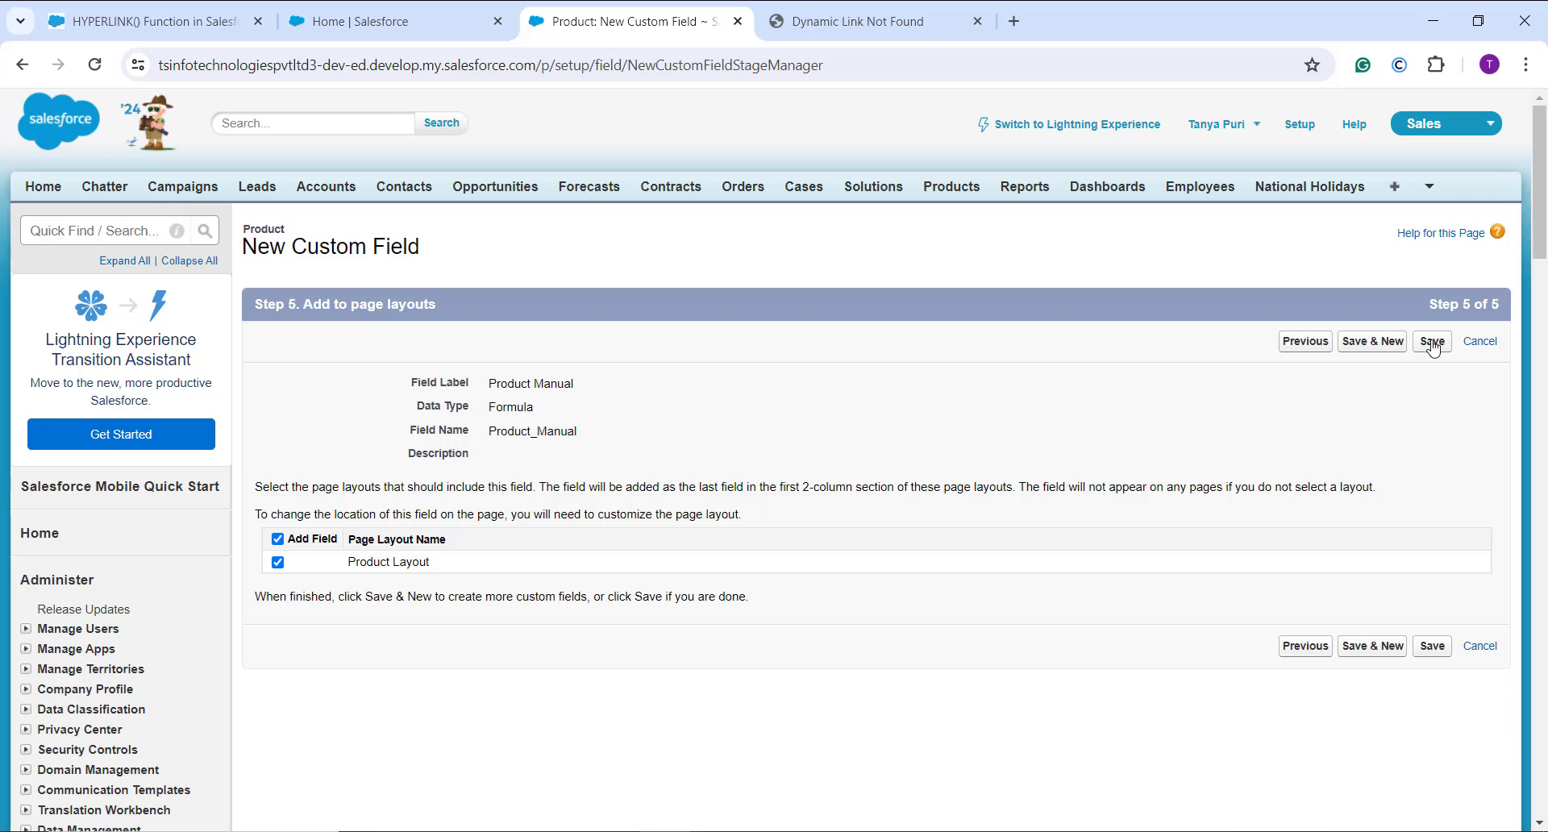
left_click(1433, 343)
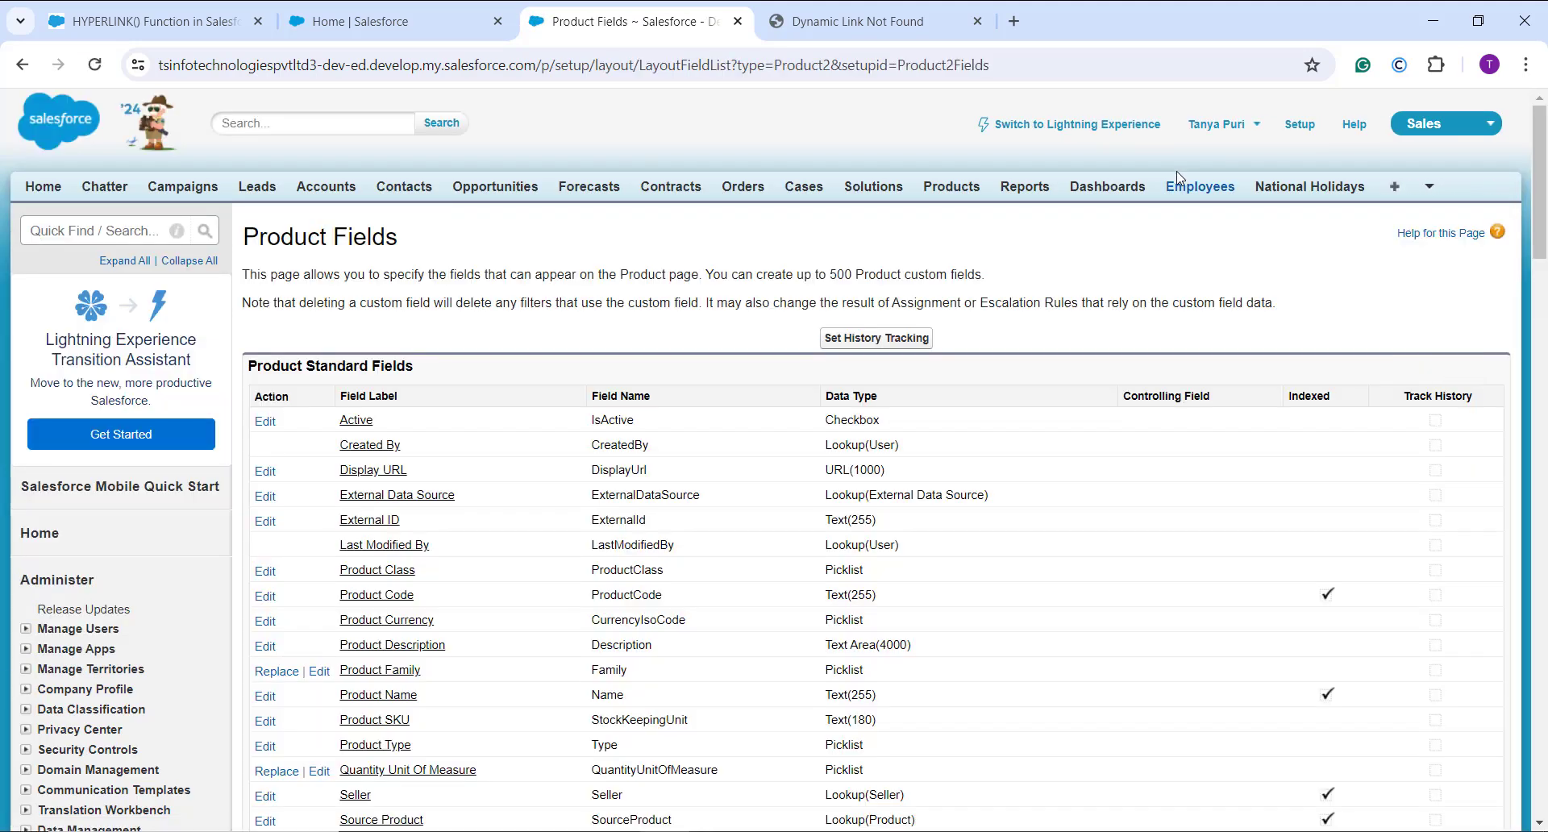
left_click(946, 192)
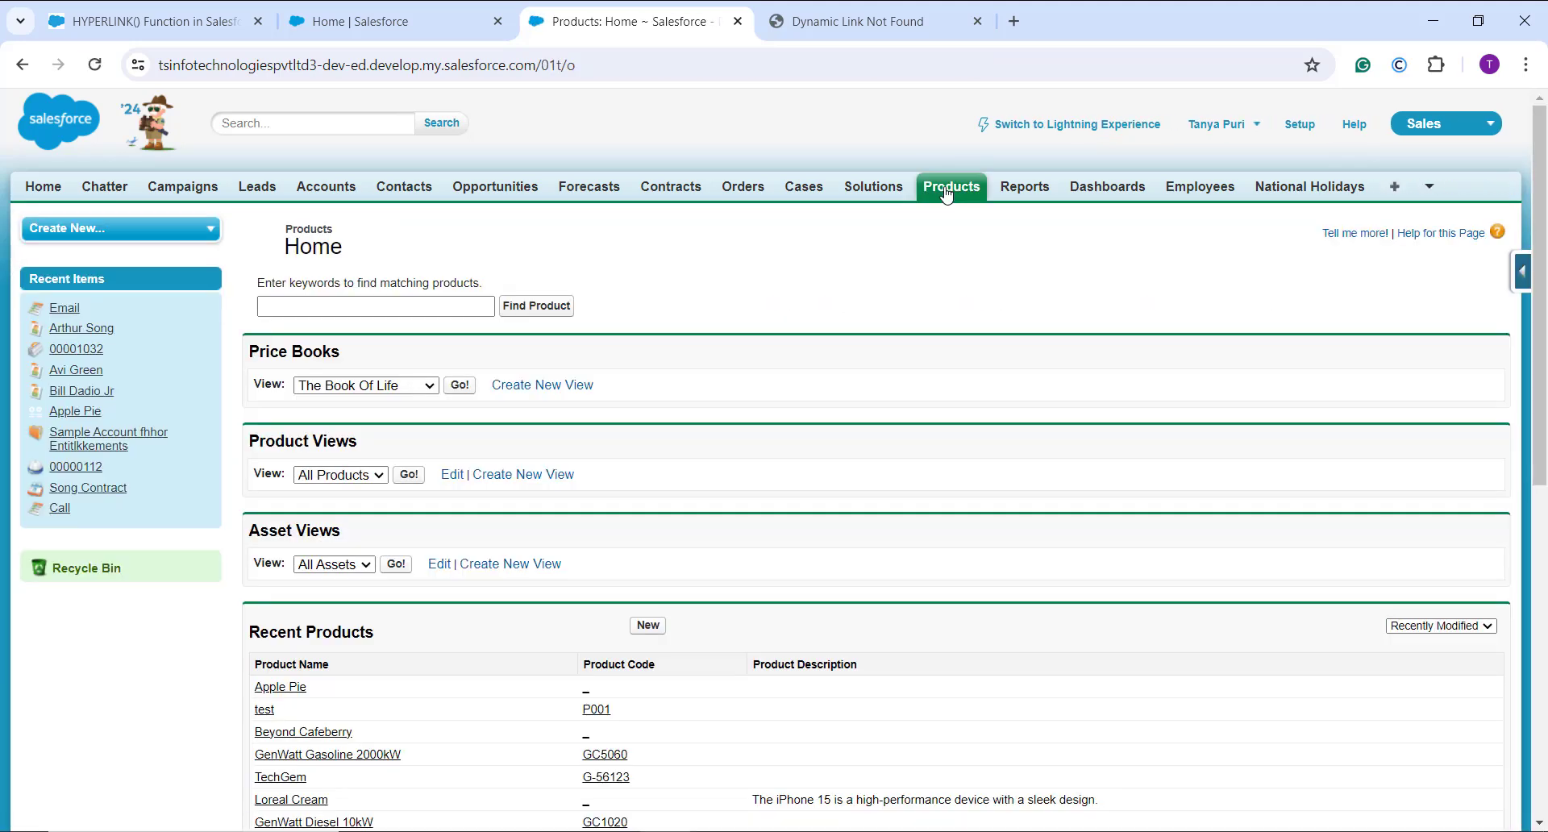
- Test the Open Product Manual link on Beyond Cafeberry, then return to its record tab
left_click(305, 734)
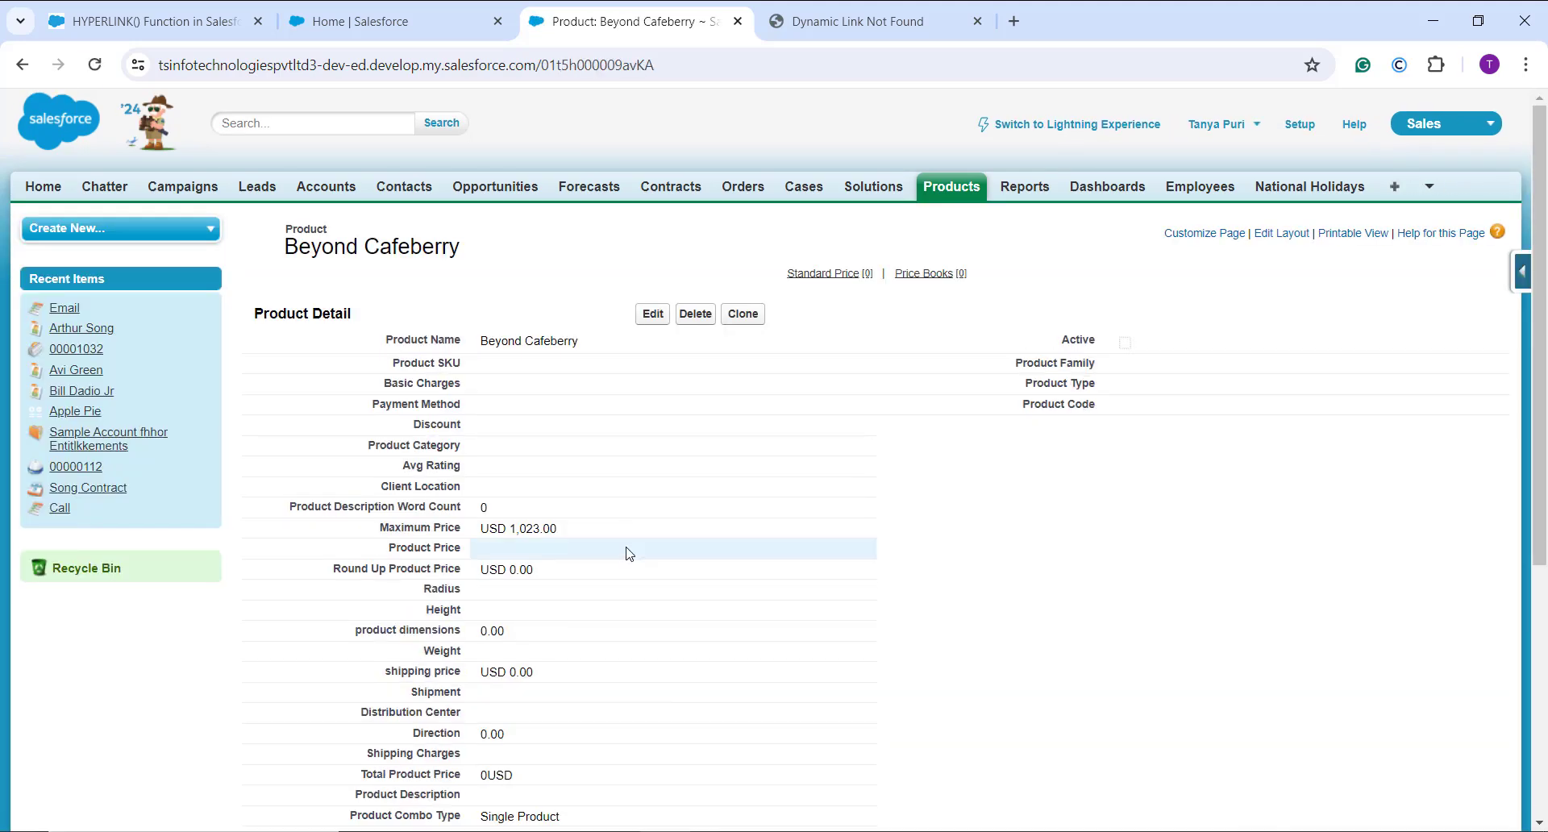
scroll(628, 540, "down", 5)
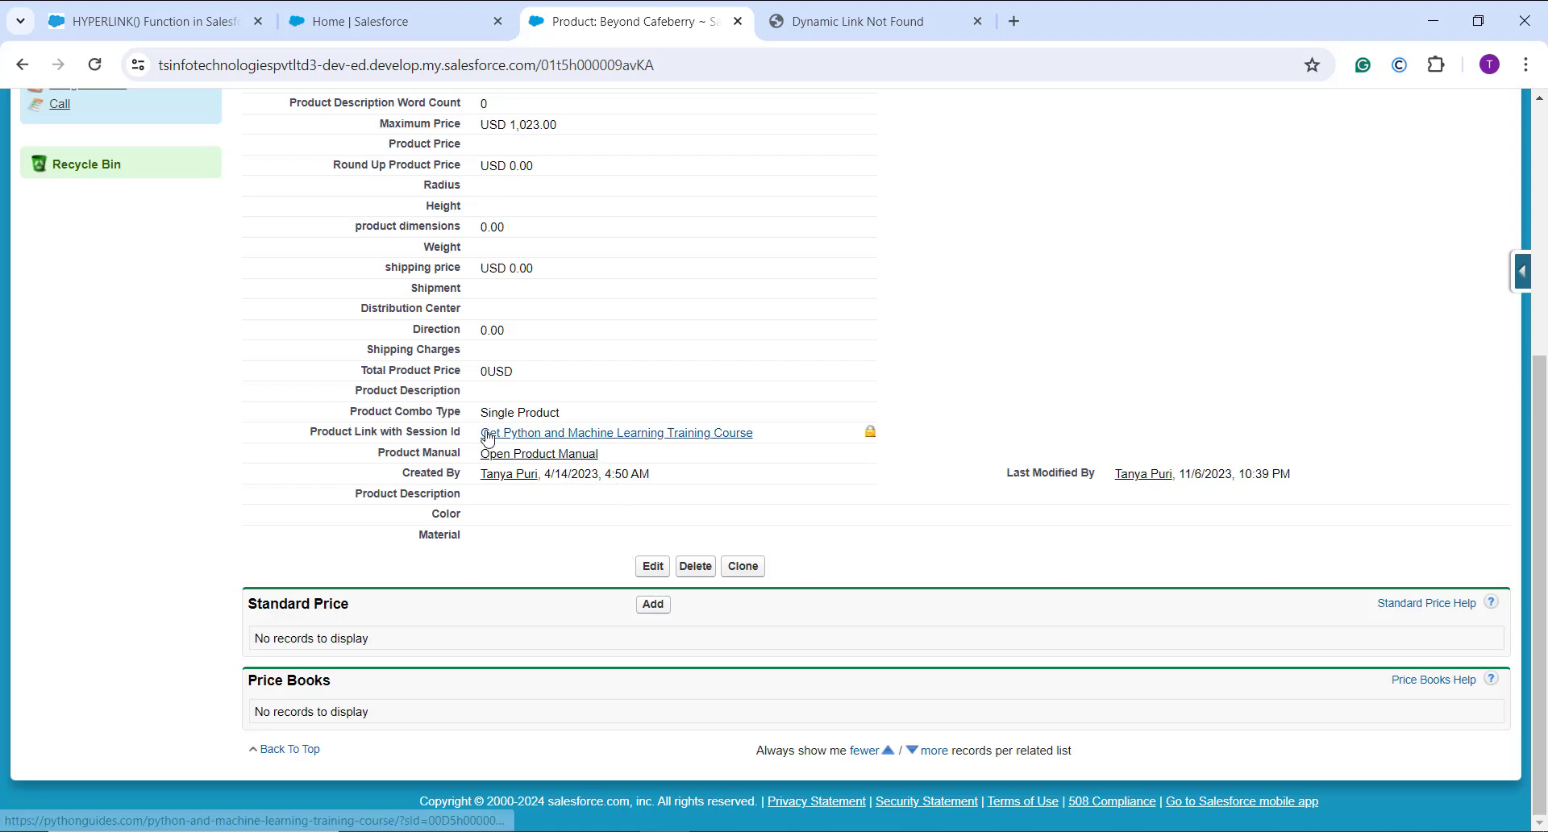
left_click(547, 455)
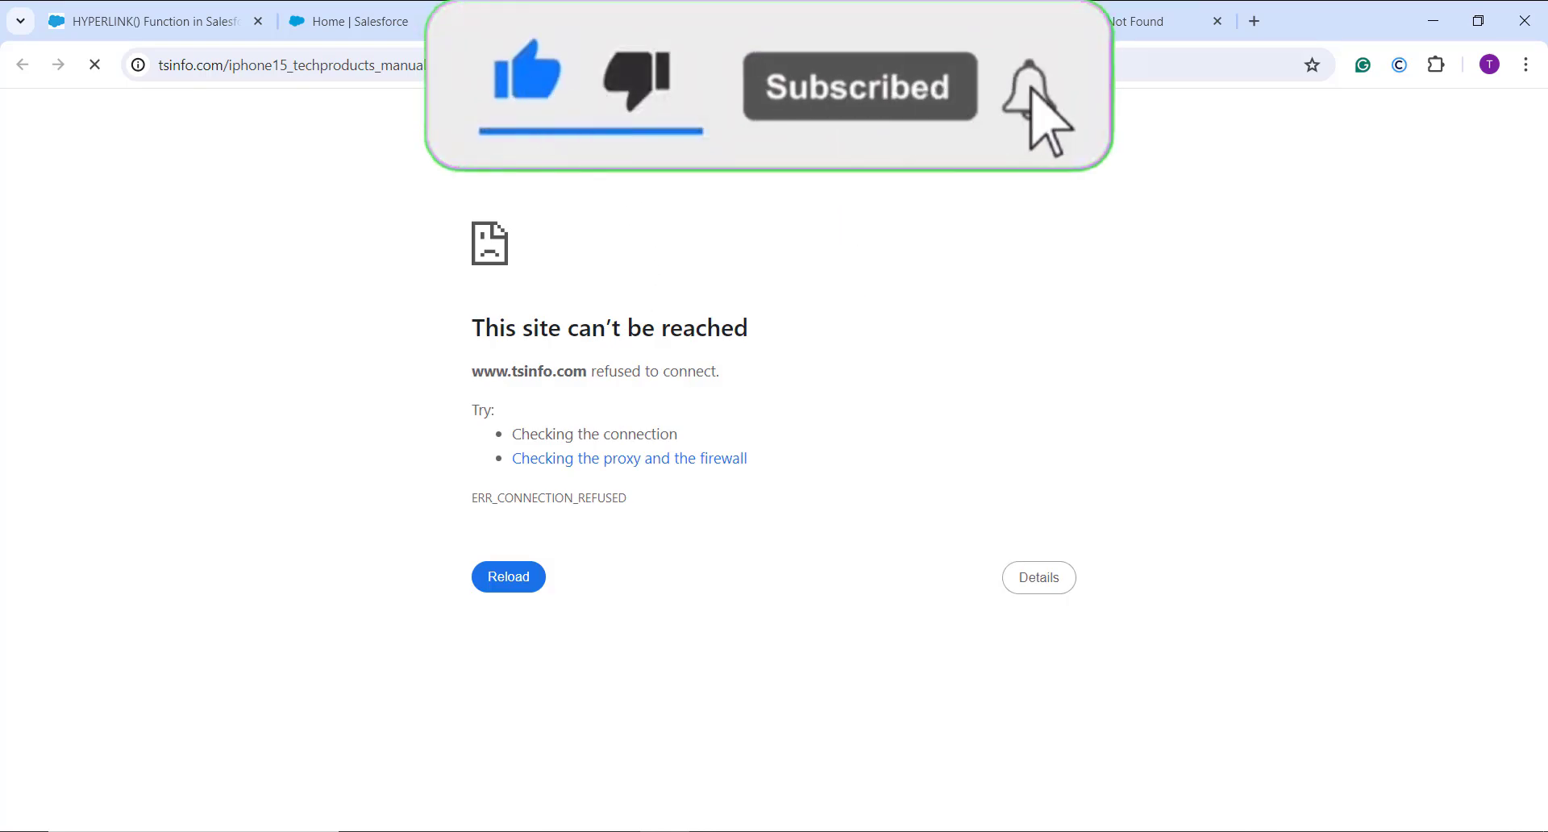
left_click(668, 23)
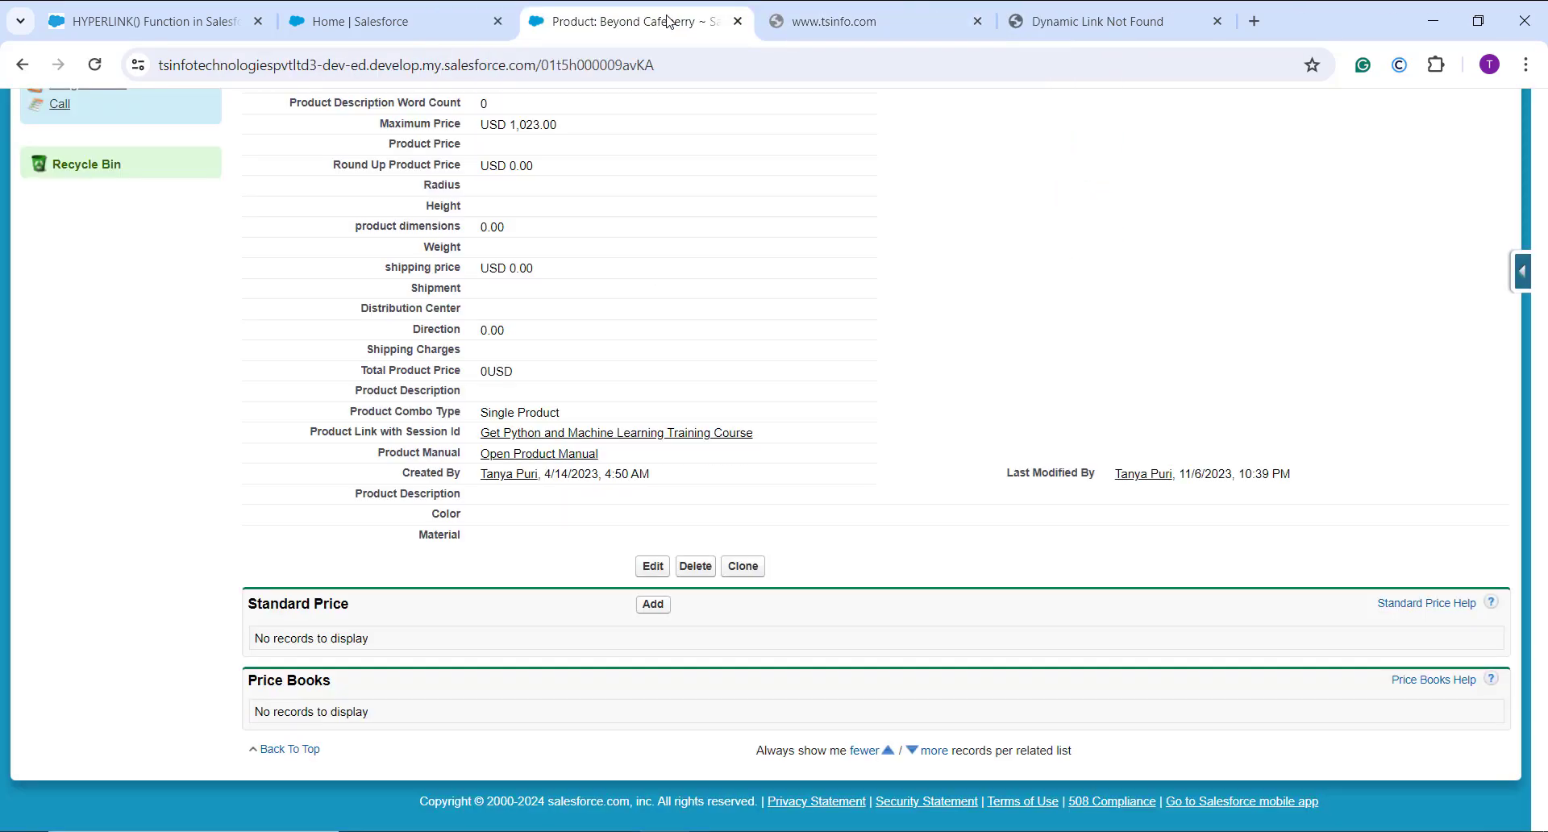